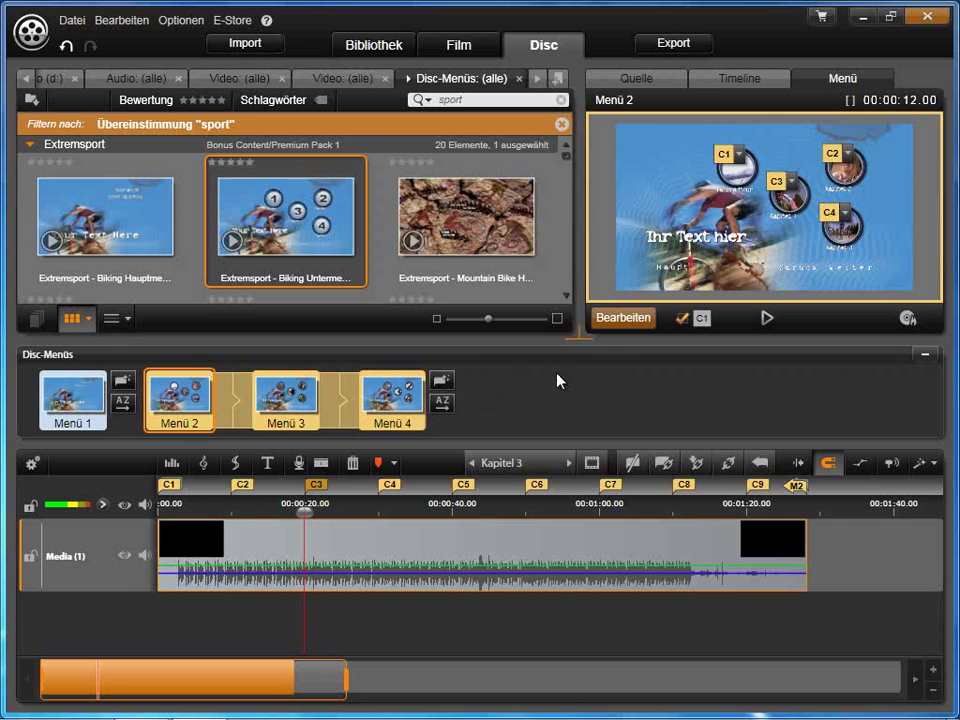
Open Menü 2 for editing and examine its chapter thumbnails, navigation buttons and title text
click(624, 319)
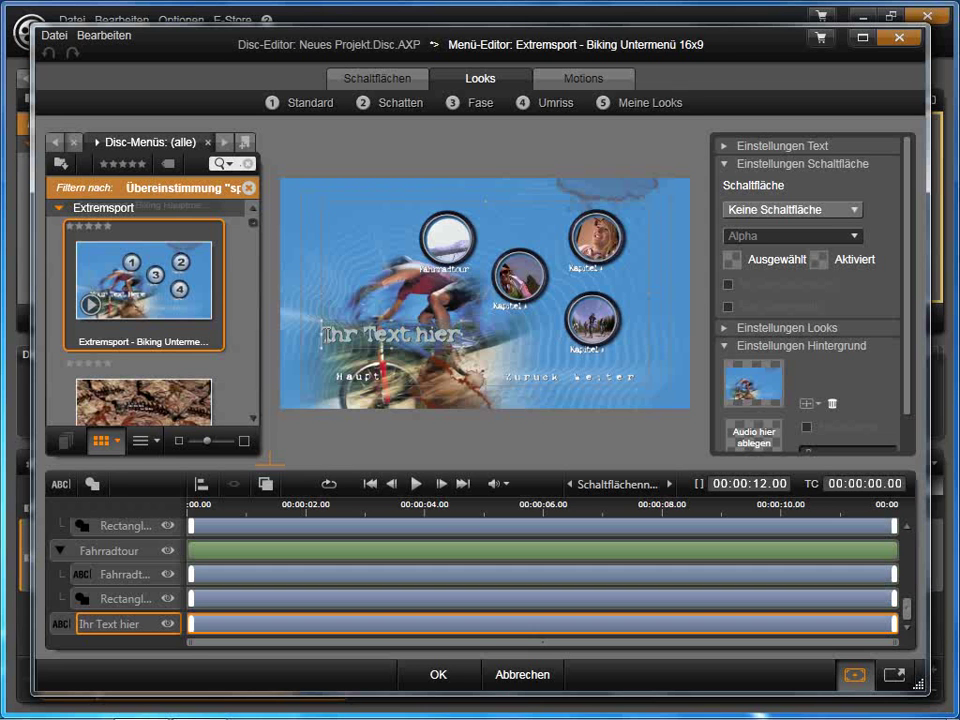
click(450, 232)
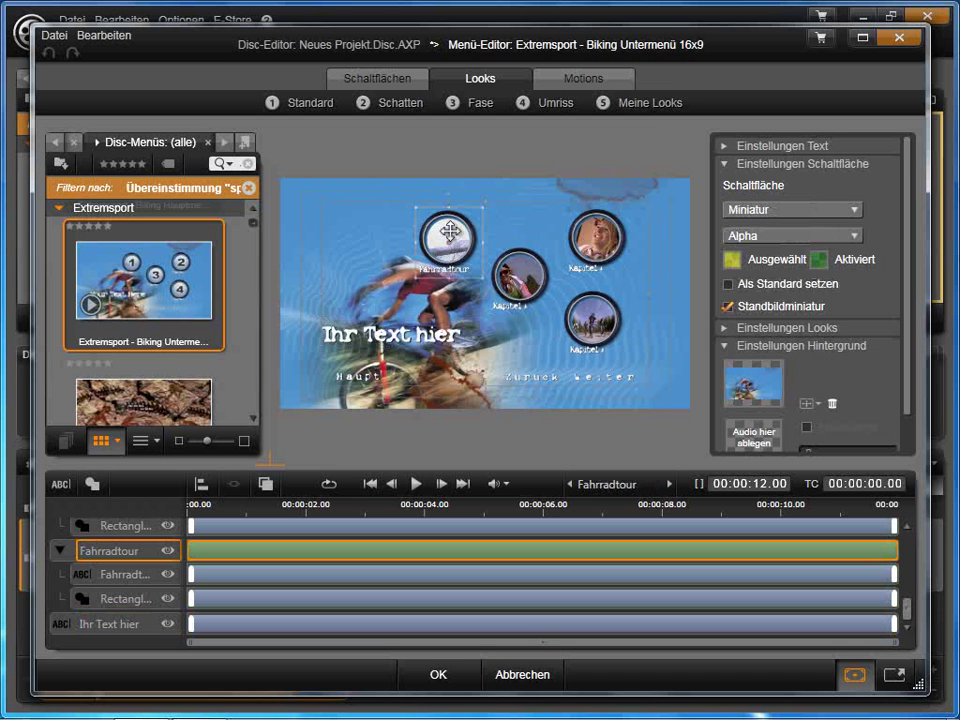
click(515, 277)
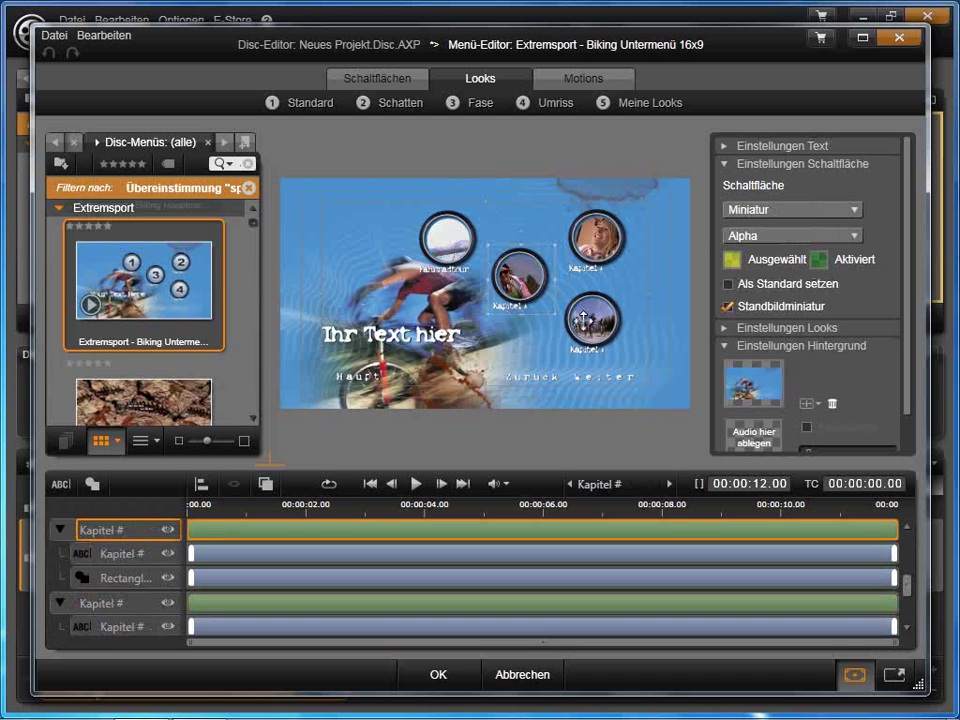
click(595, 245)
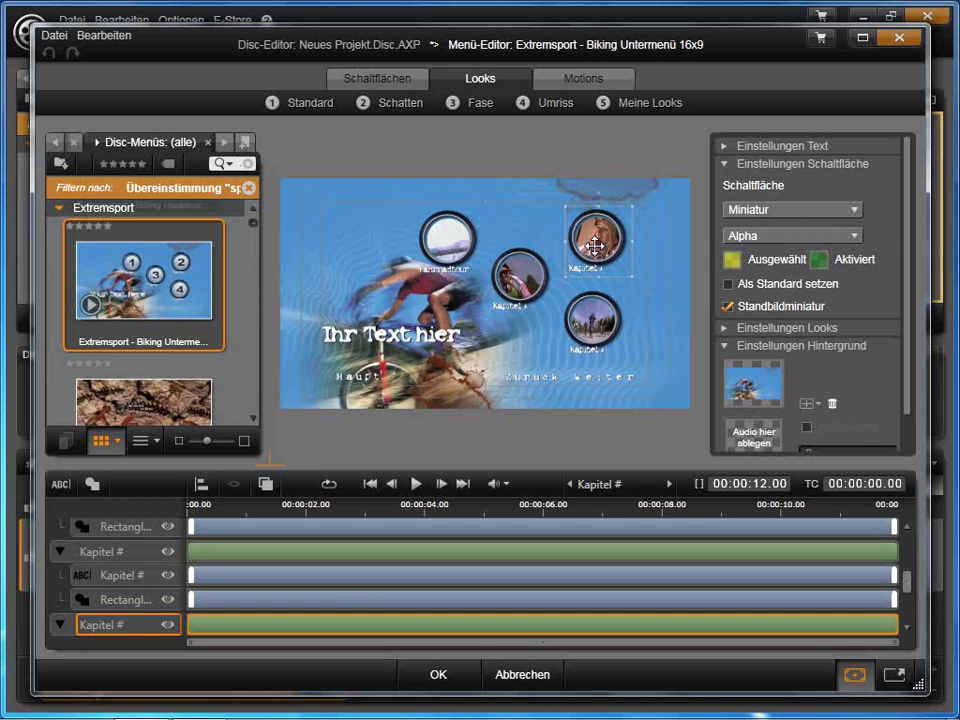
click(530, 380)
click(601, 378)
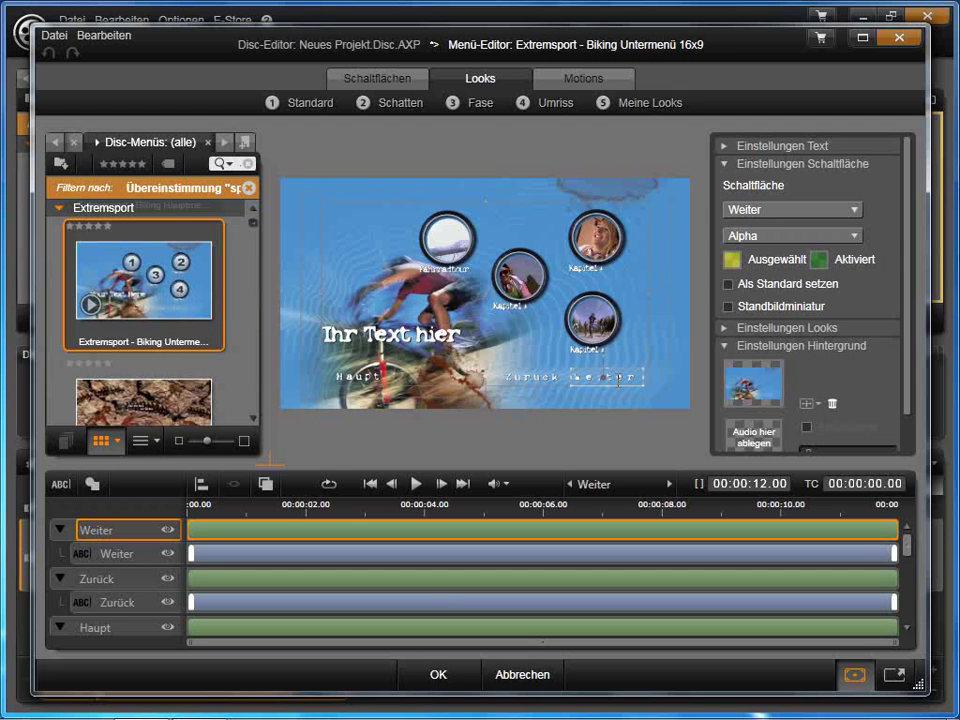
click(358, 376)
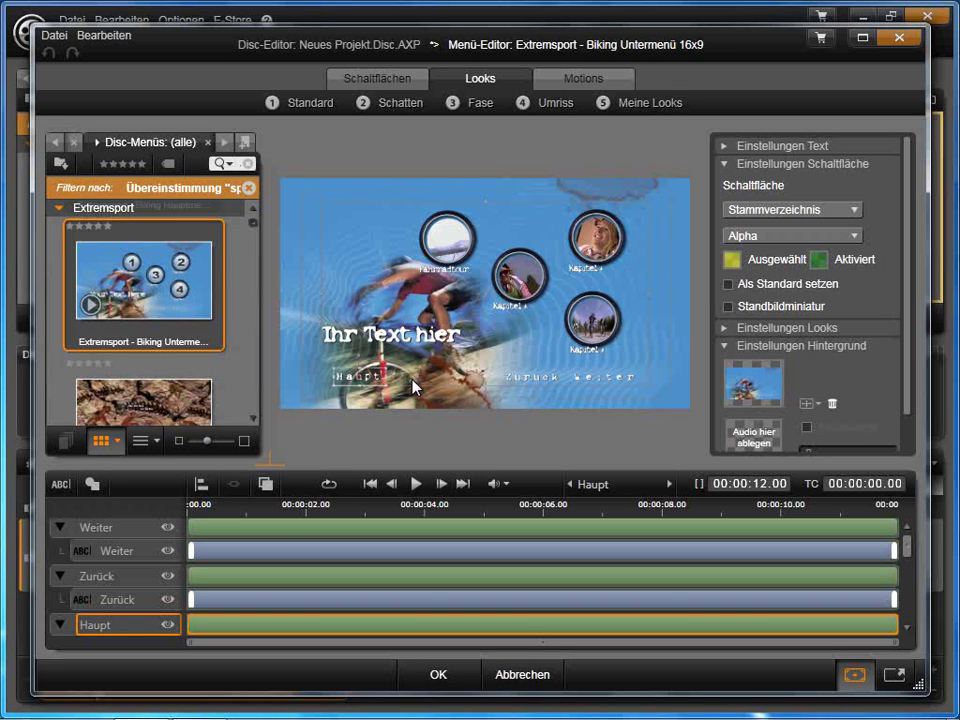
click(400, 335)
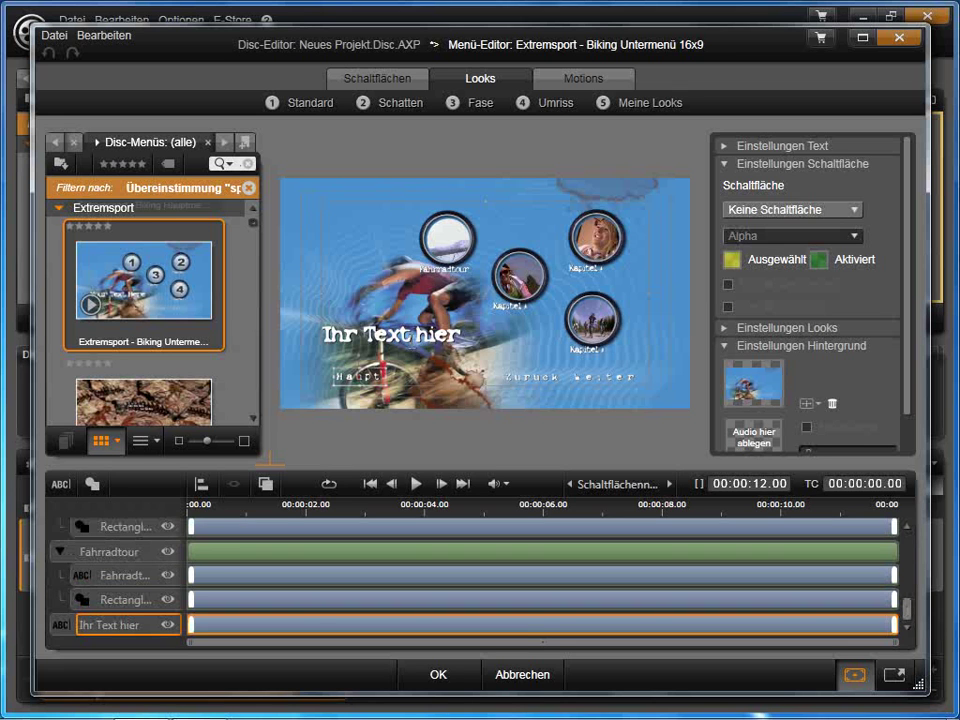
click(412, 348)
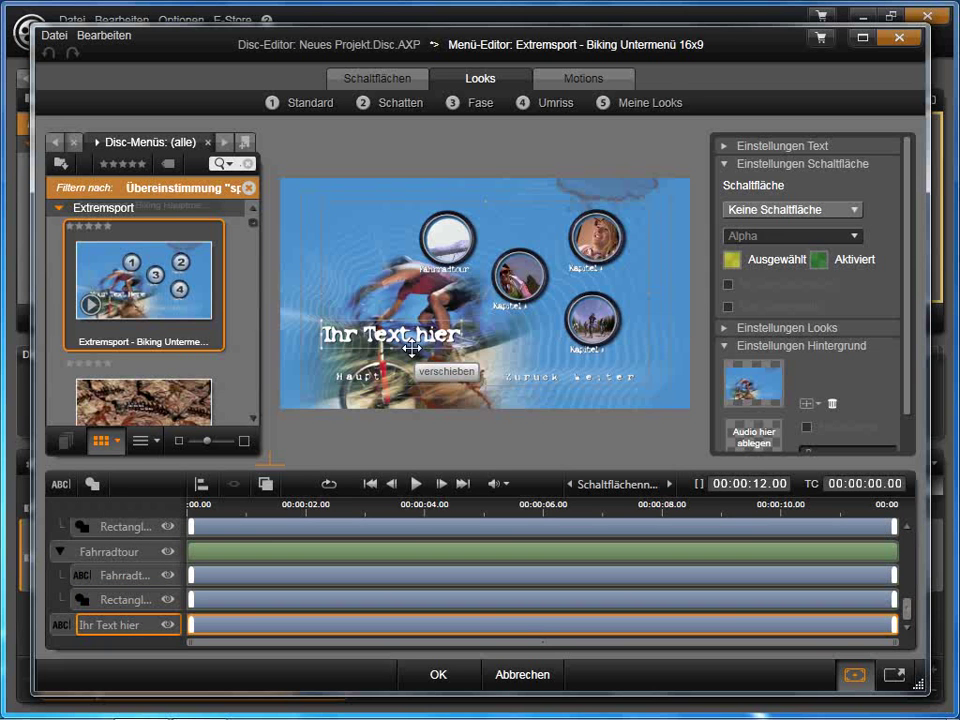
Delete all four chapter thumbnail buttons from the submenu
click(447, 237)
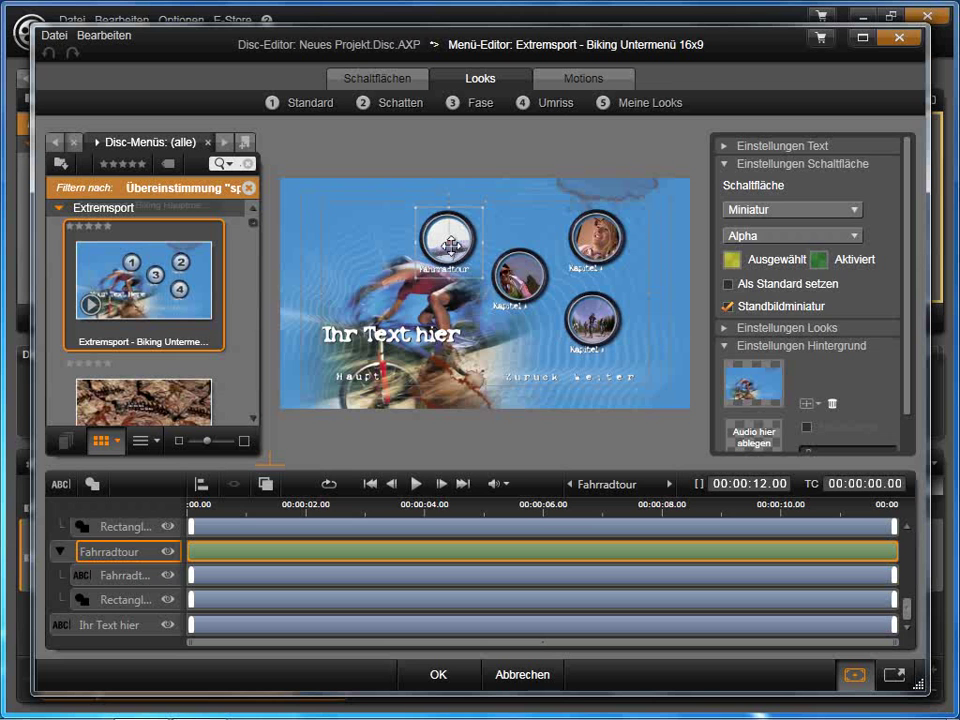
key(Delete)
click(518, 272)
key(Delete)
click(597, 238)
key(Delete)
click(593, 320)
key(Delete)
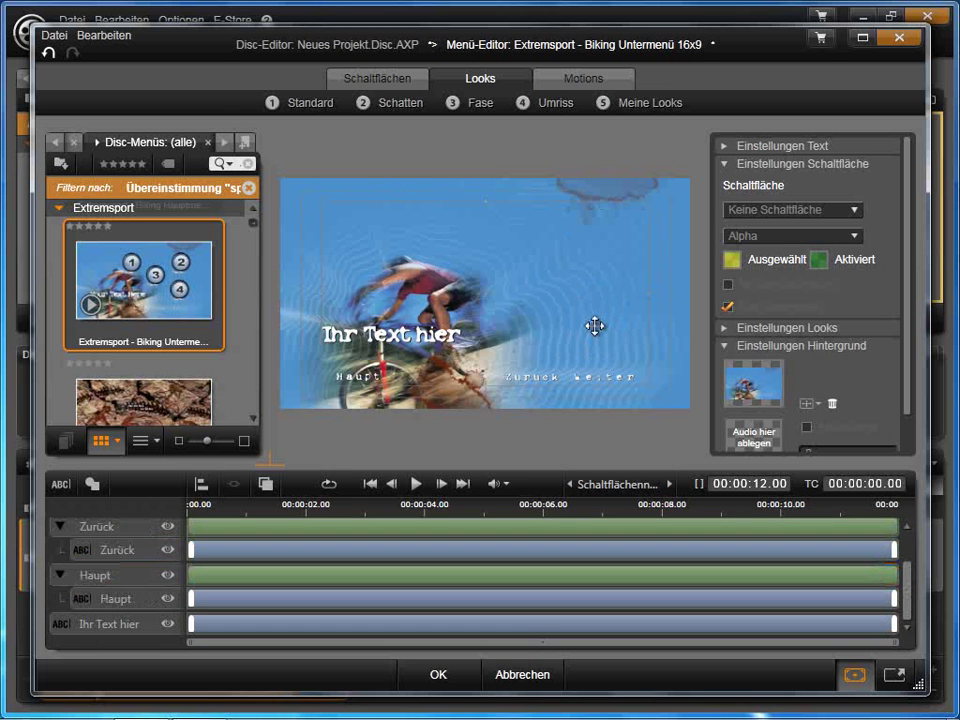
Delete the Weiter, Zurück and Haupt navigation buttons and the "Ihr Text hier" title, leaving only the background
click(596, 374)
key(Delete)
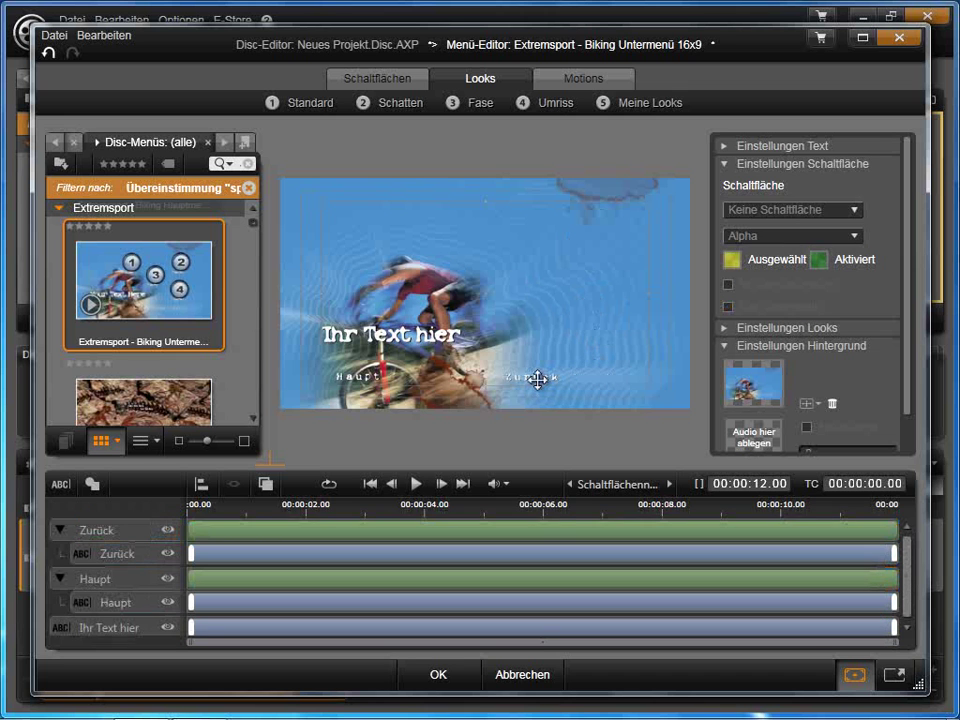
click(538, 379)
key(Delete)
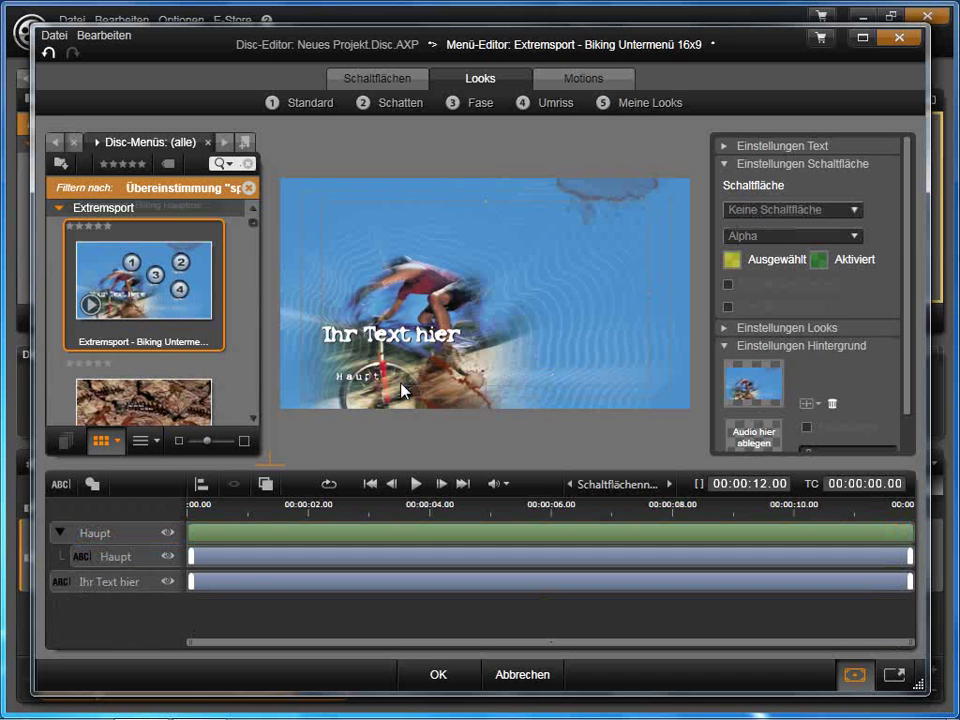
click(369, 375)
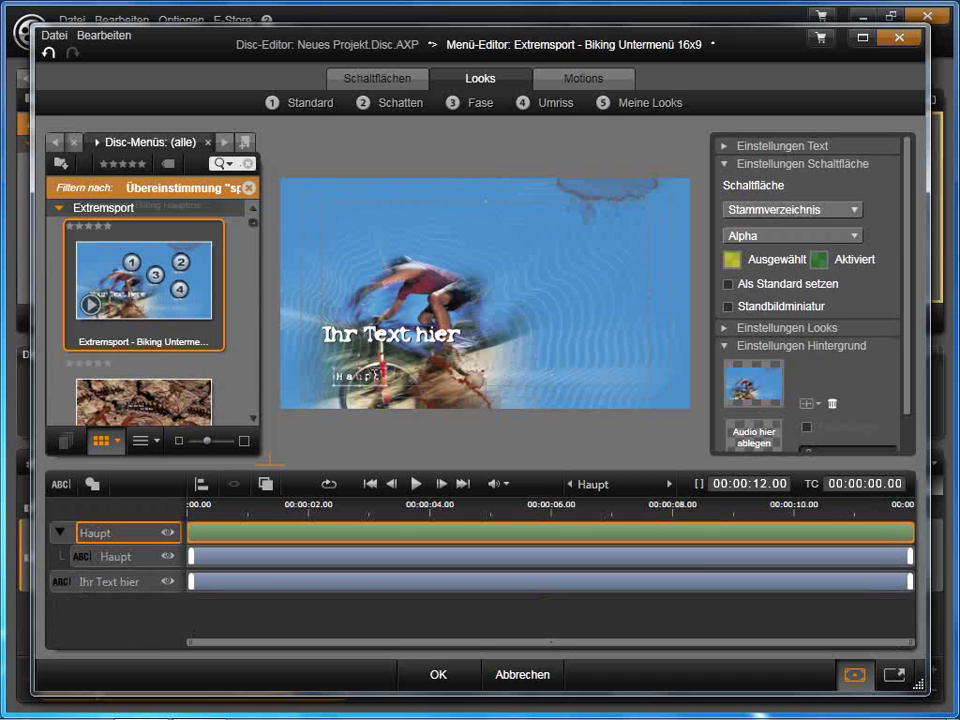
key(Delete)
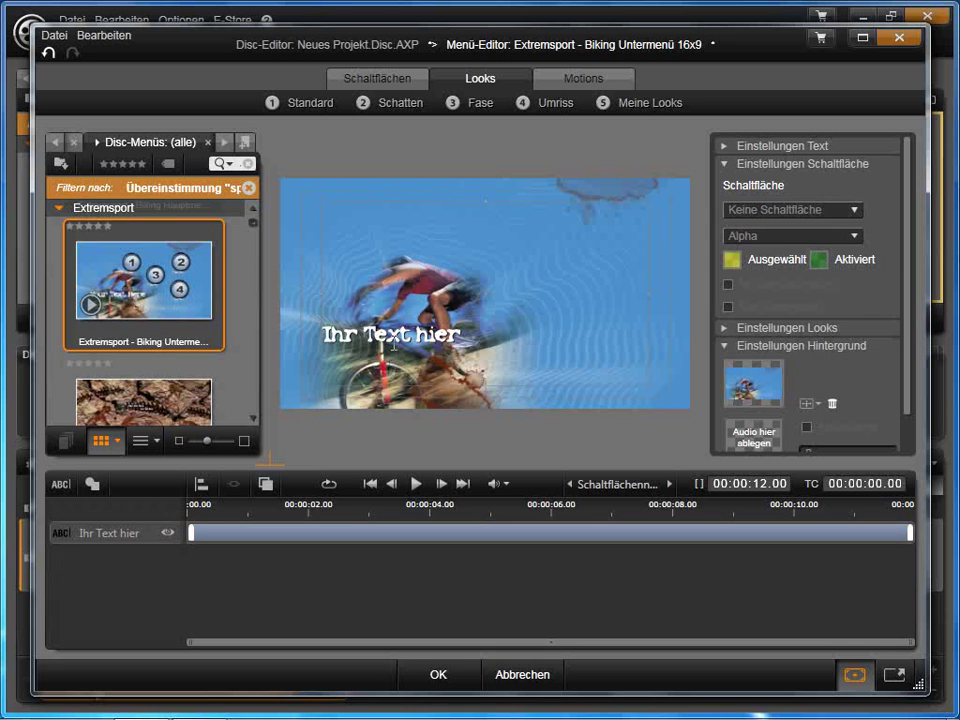
click(400, 340)
key(Delete)
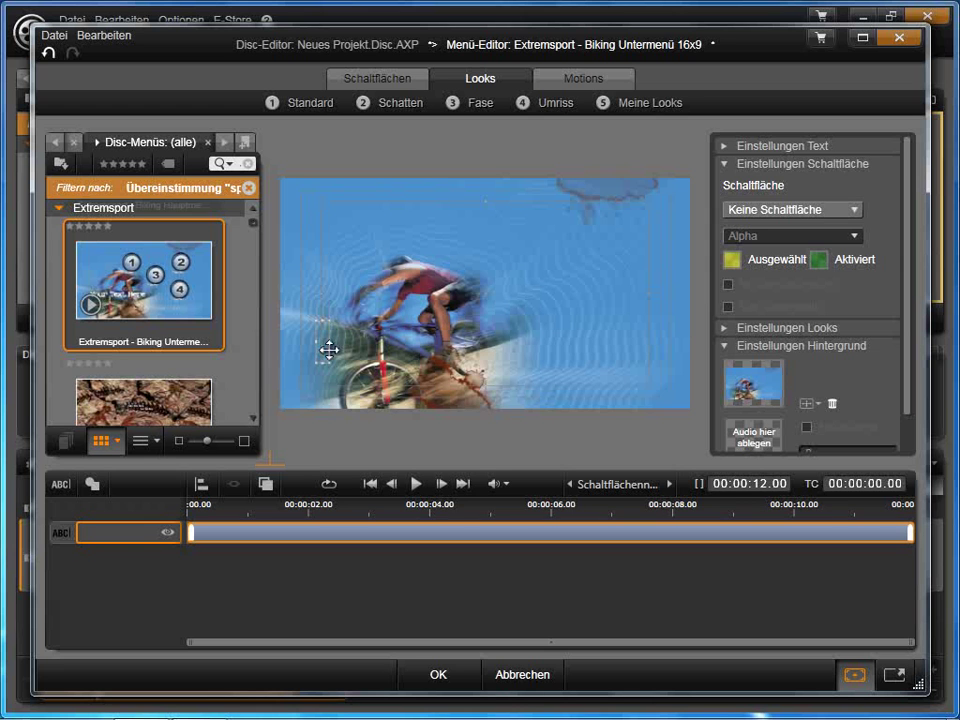
key(Delete)
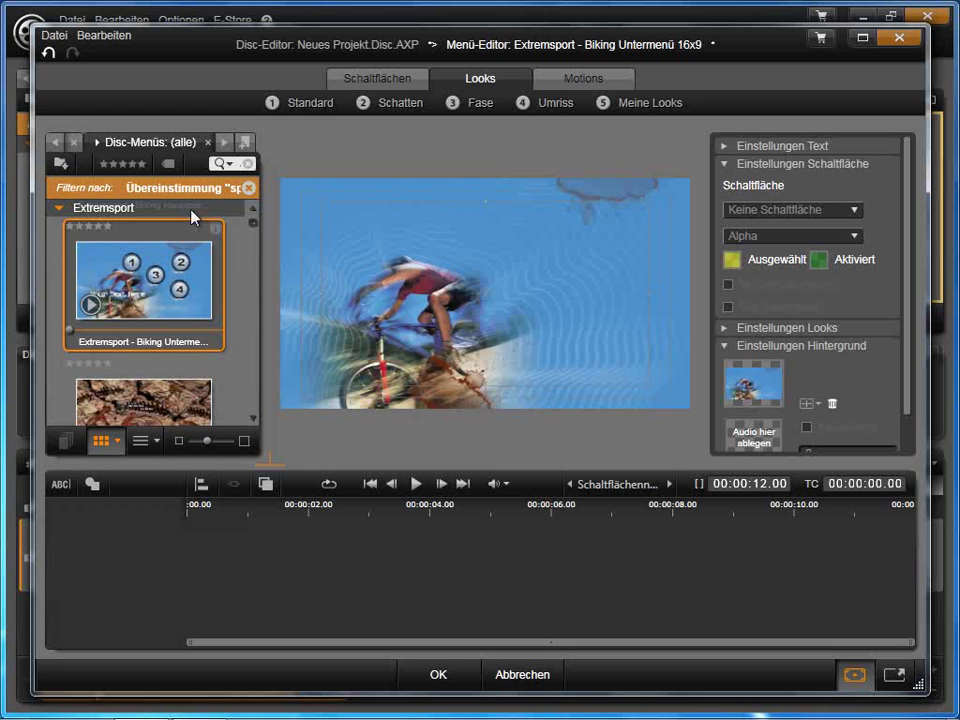
Switch the media library to all photos and clear the "sport" search filter
click(175, 145)
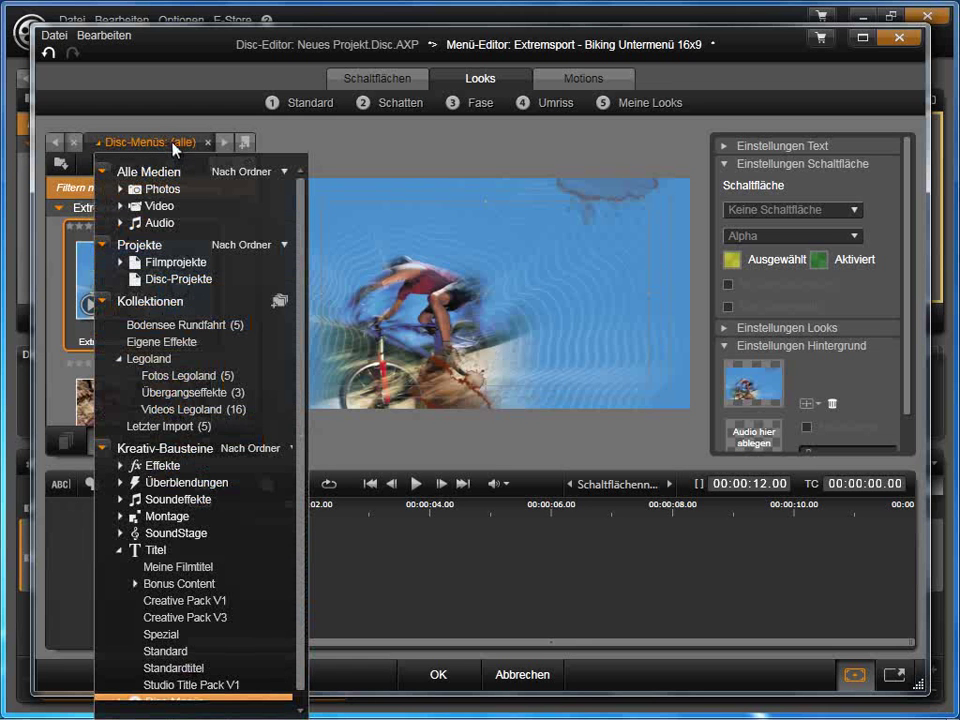
click(157, 193)
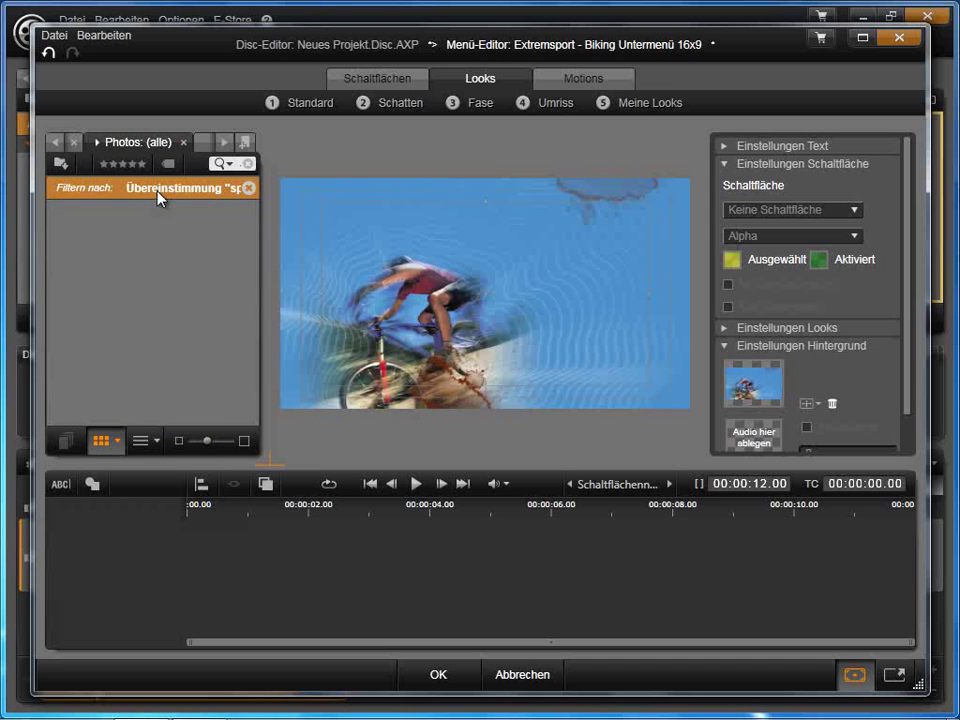
click(247, 163)
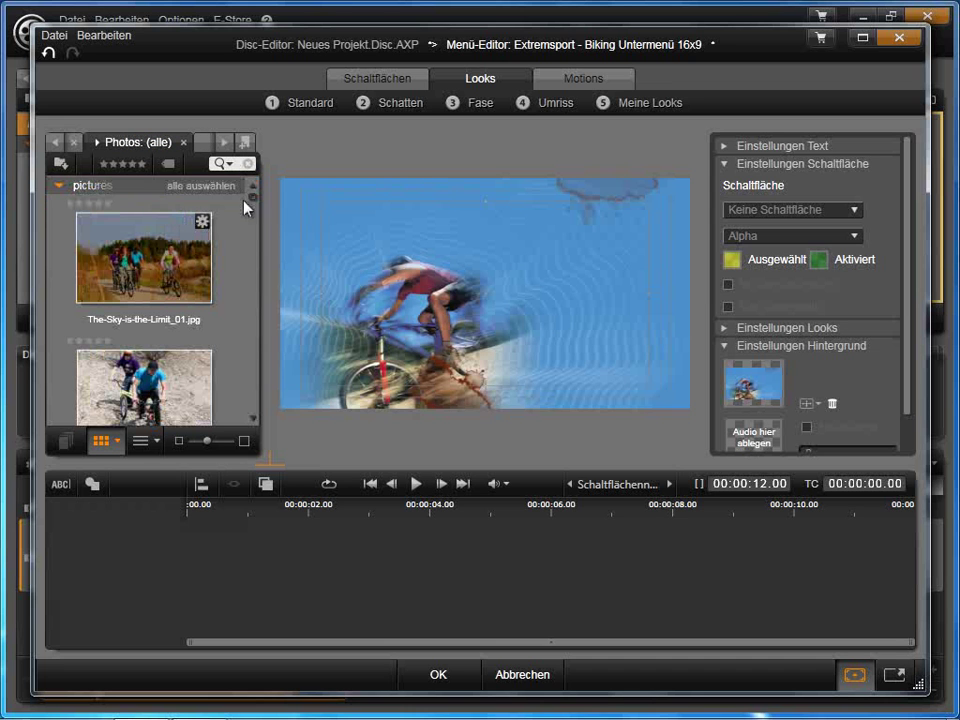
Replace the menu background with the photo The-Sky-is-the-Limit_07.jpg
click(253, 420)
drag(253, 424, 253, 424)
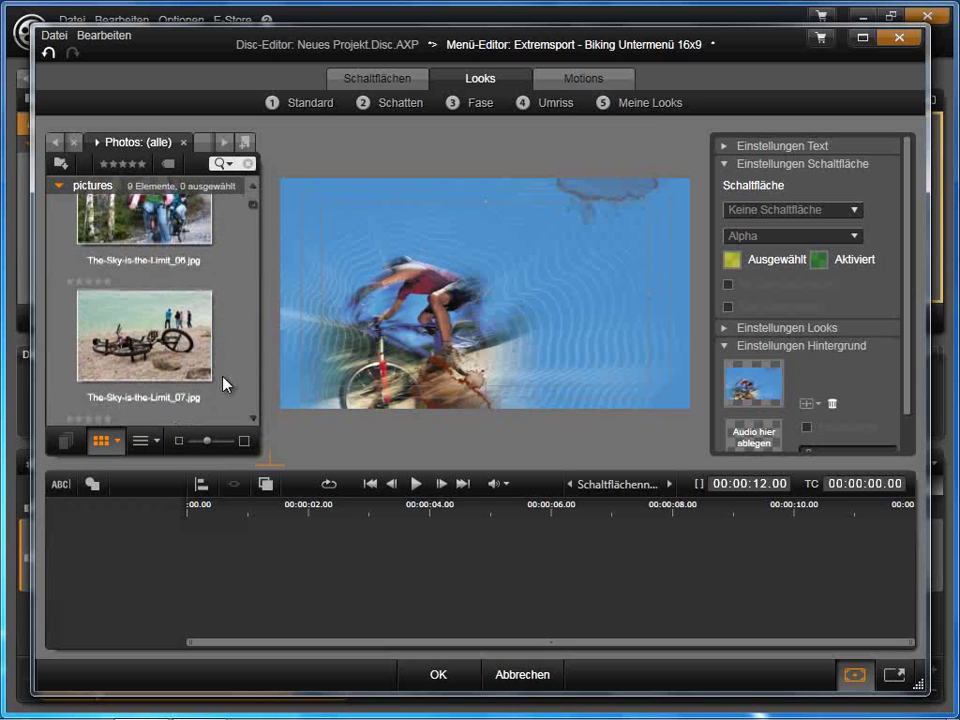
mouse_move(162, 335)
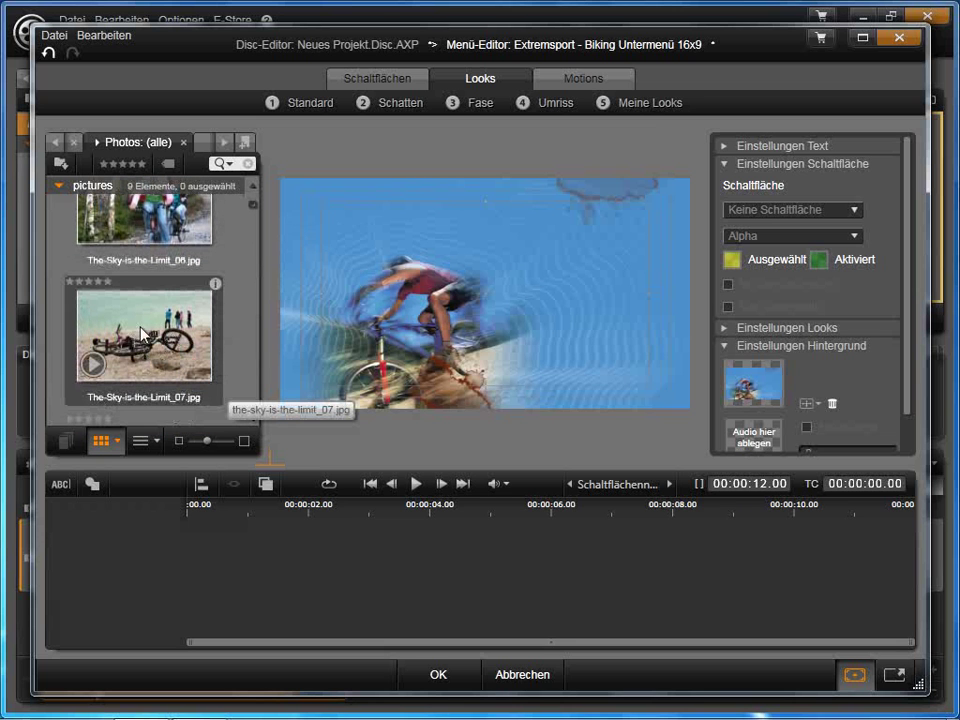
click(156, 343)
drag(156, 343, 758, 388)
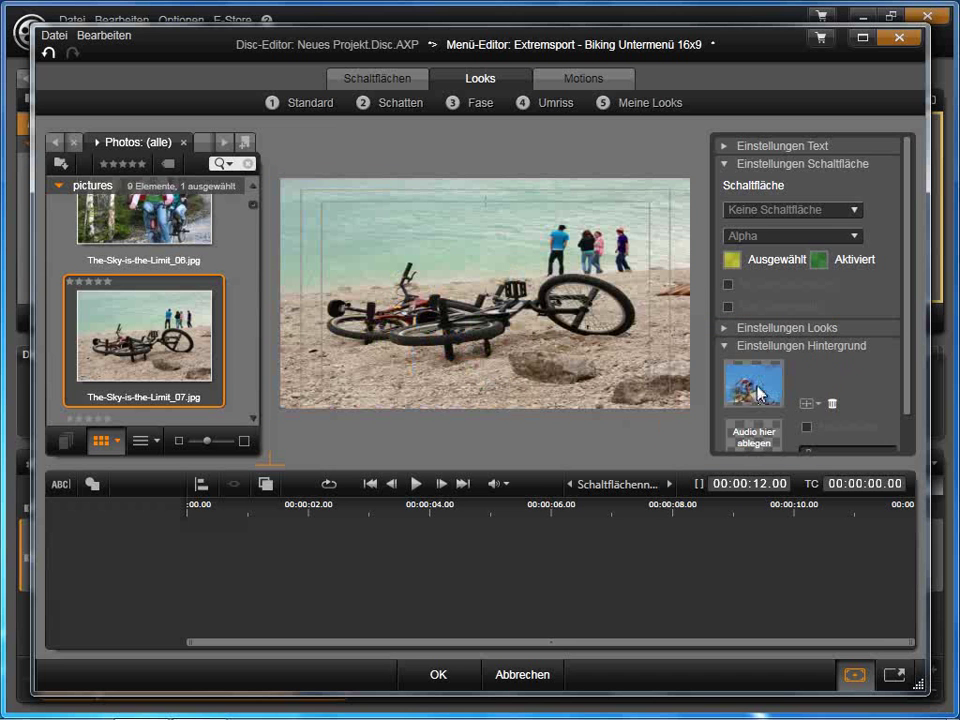
Set the background image scaling to keep its aspect ratio (Seitenverhältnis beibehalten)
click(724, 347)
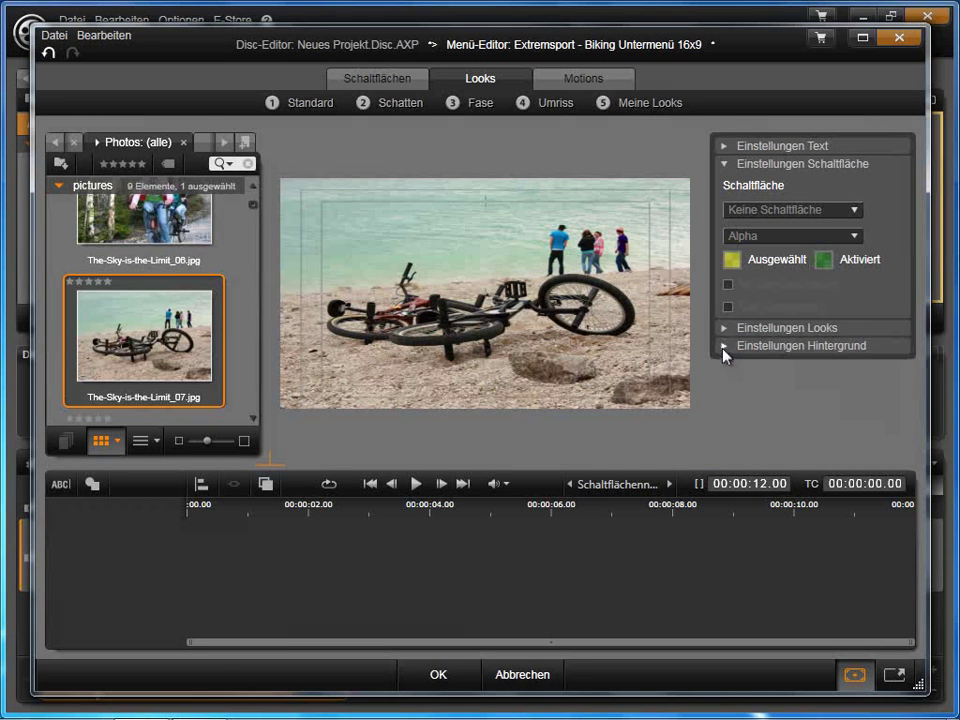
click(724, 347)
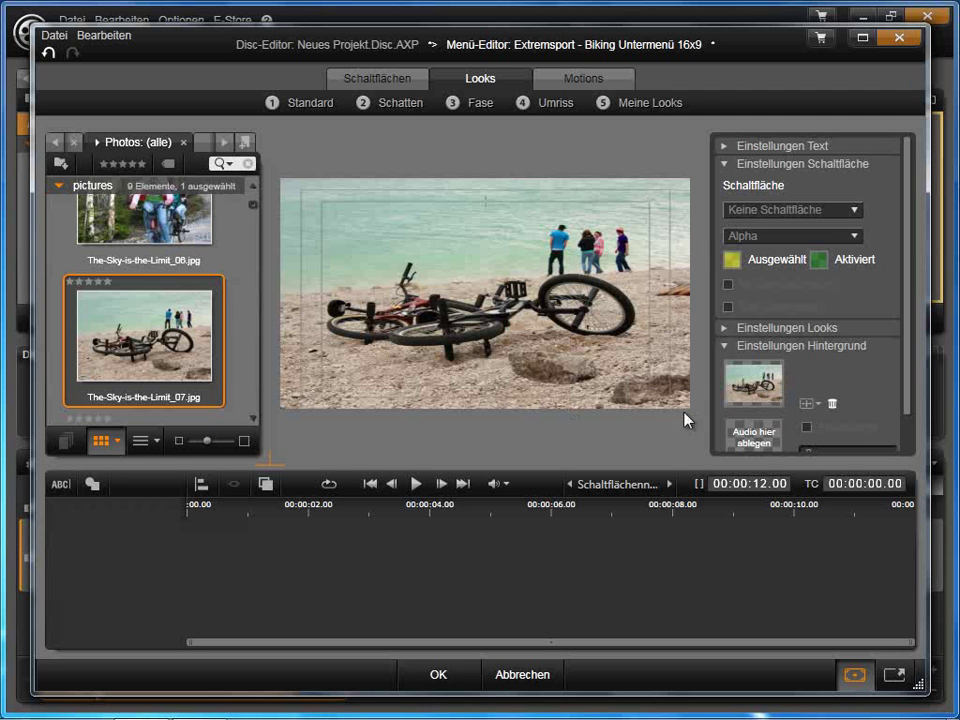
click(819, 405)
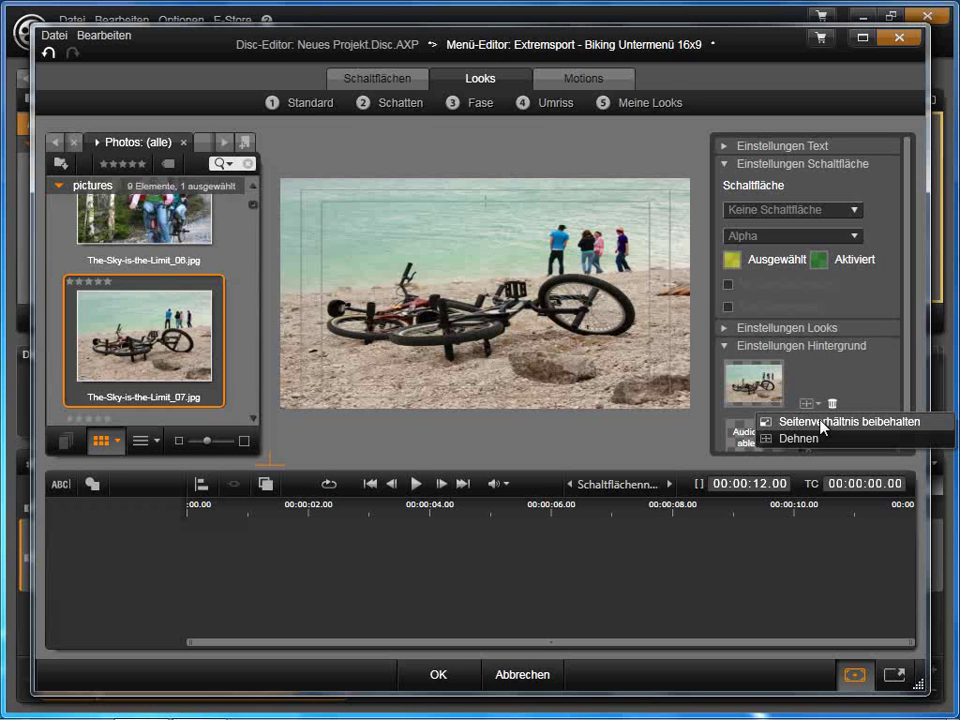
click(822, 424)
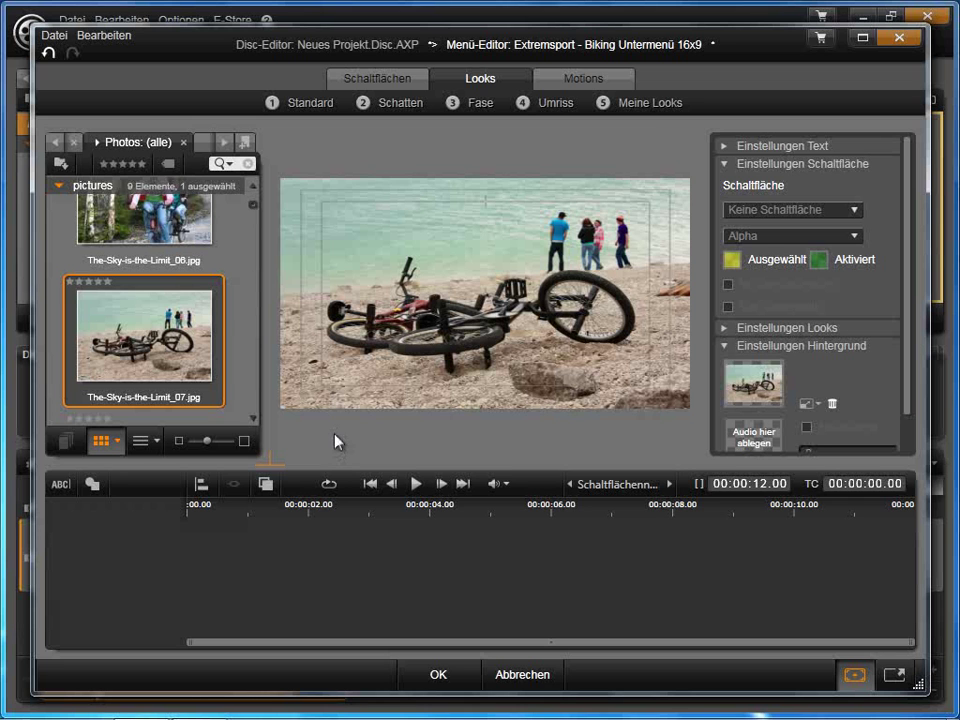
Add a text object in the upper left of the menu image reading "Fahrradtour Sommer 2011"
click(62, 487)
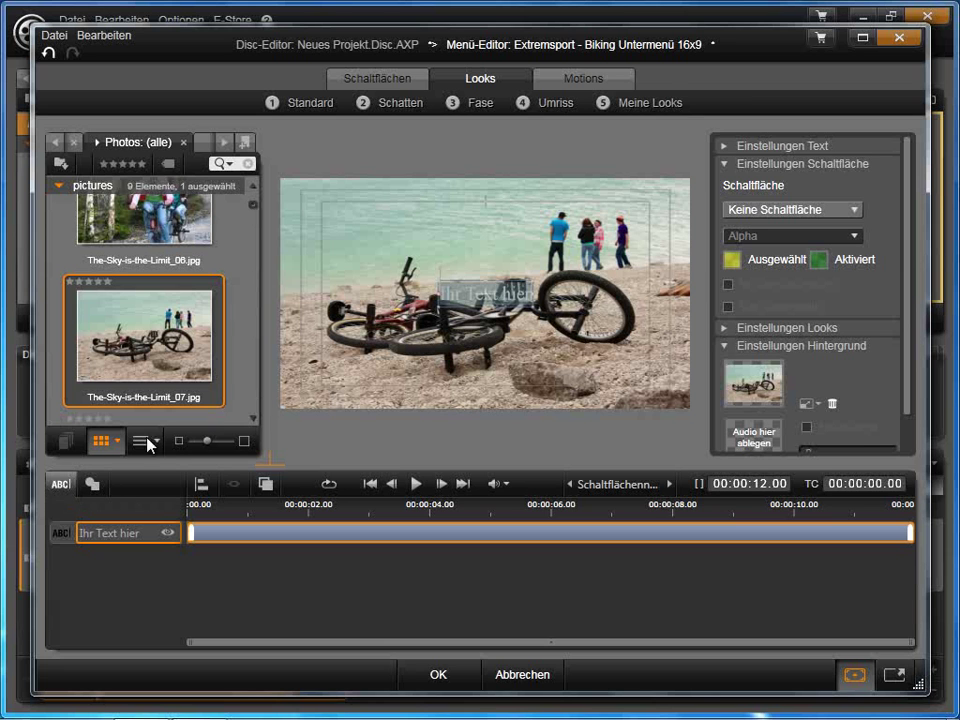
drag(474, 316, 360, 234)
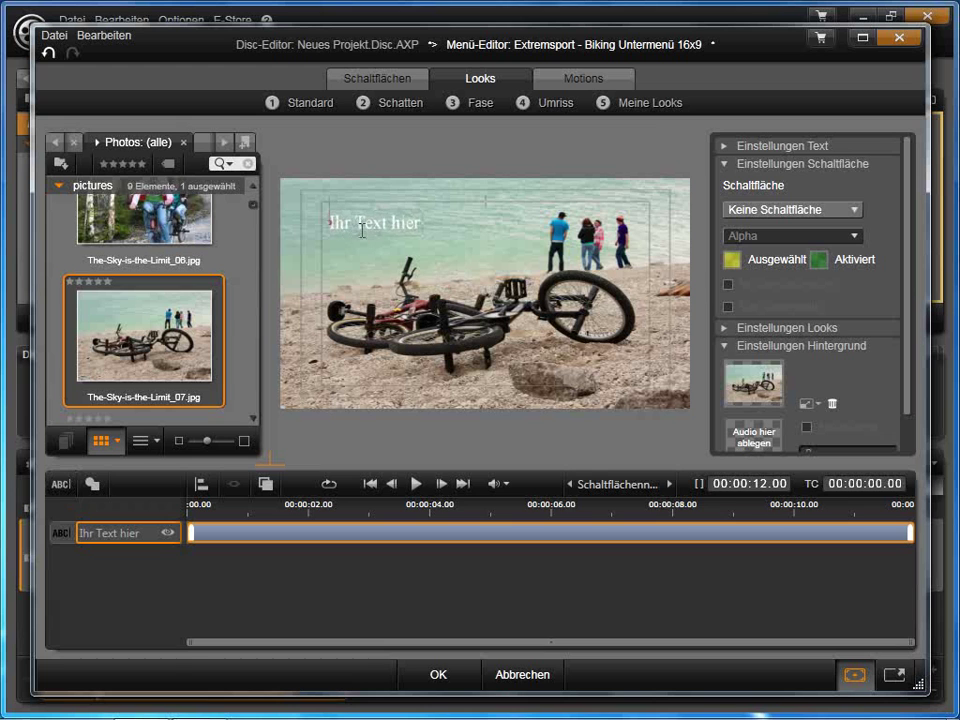
double_click(364, 222)
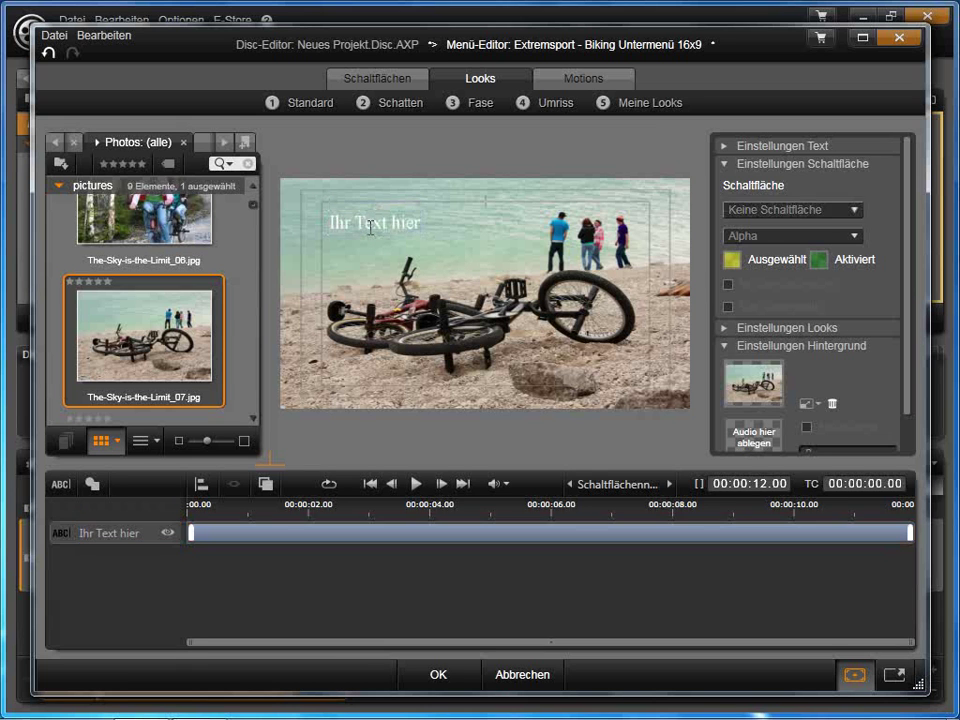
key(ctrl+a)
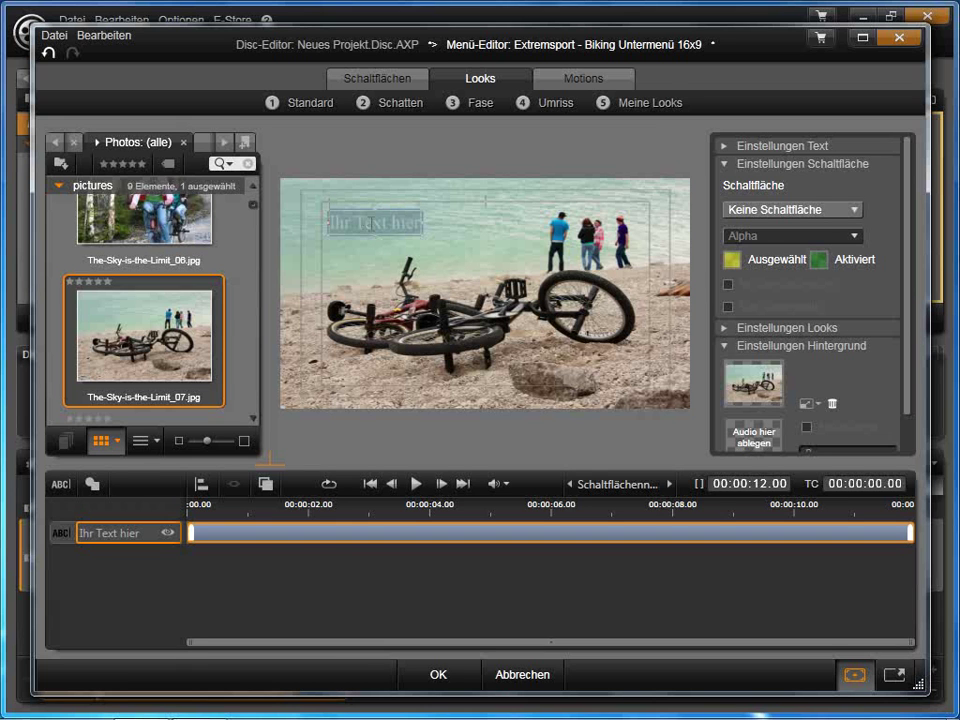
text(Fahrradtour Sommer 2011)
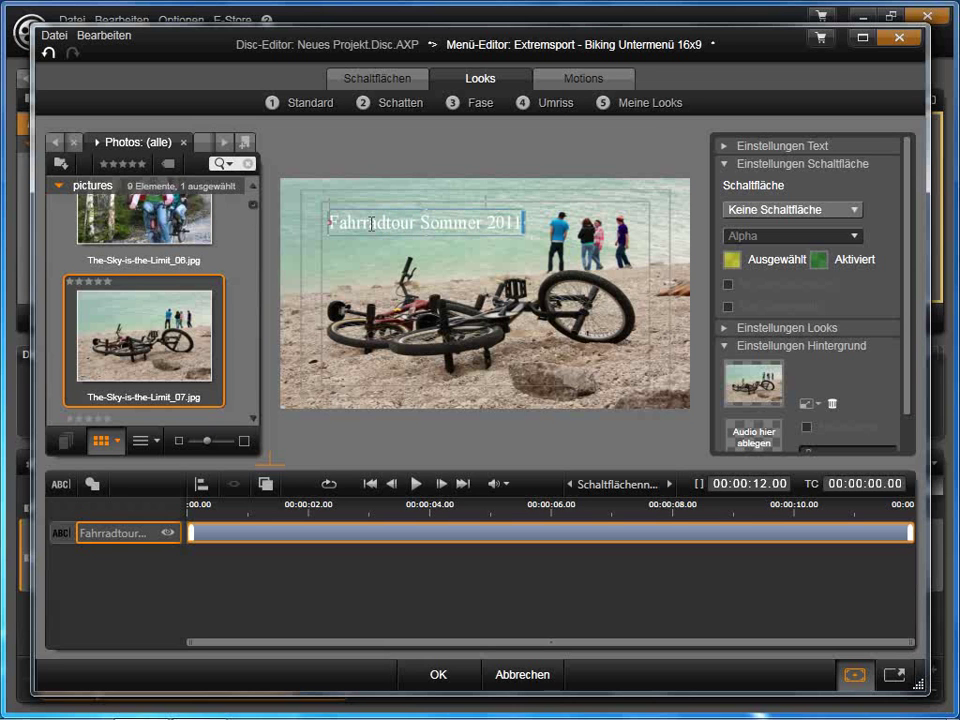
Select the whole title text "Fahrradtour Sommer 2011" and set its font to Adobe Gothic Std B
click(400, 228)
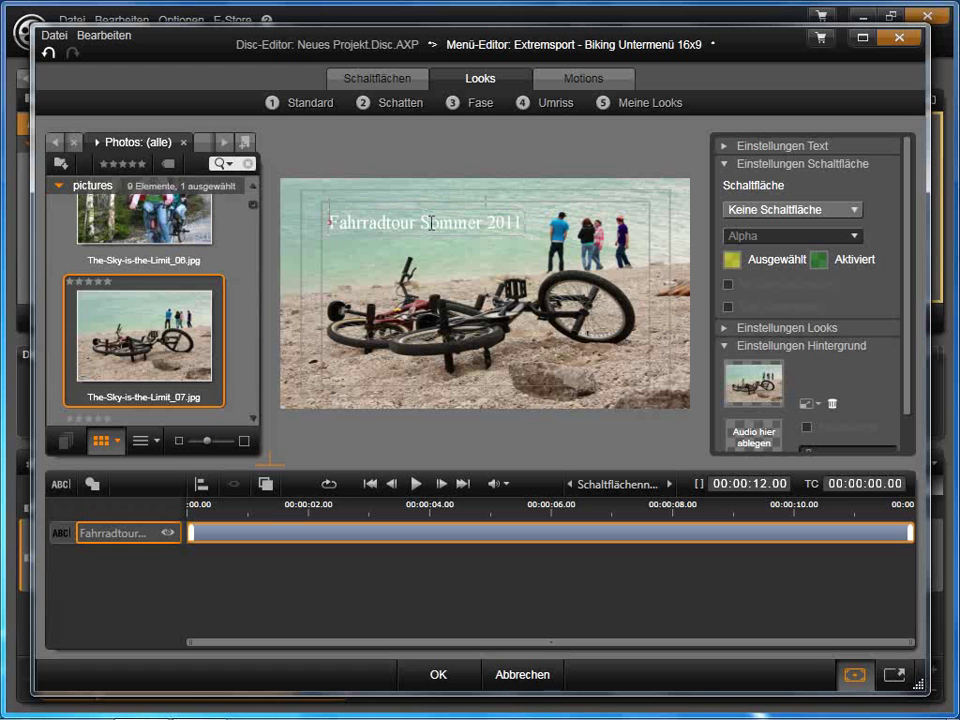
key(ctrl+shift+Left)
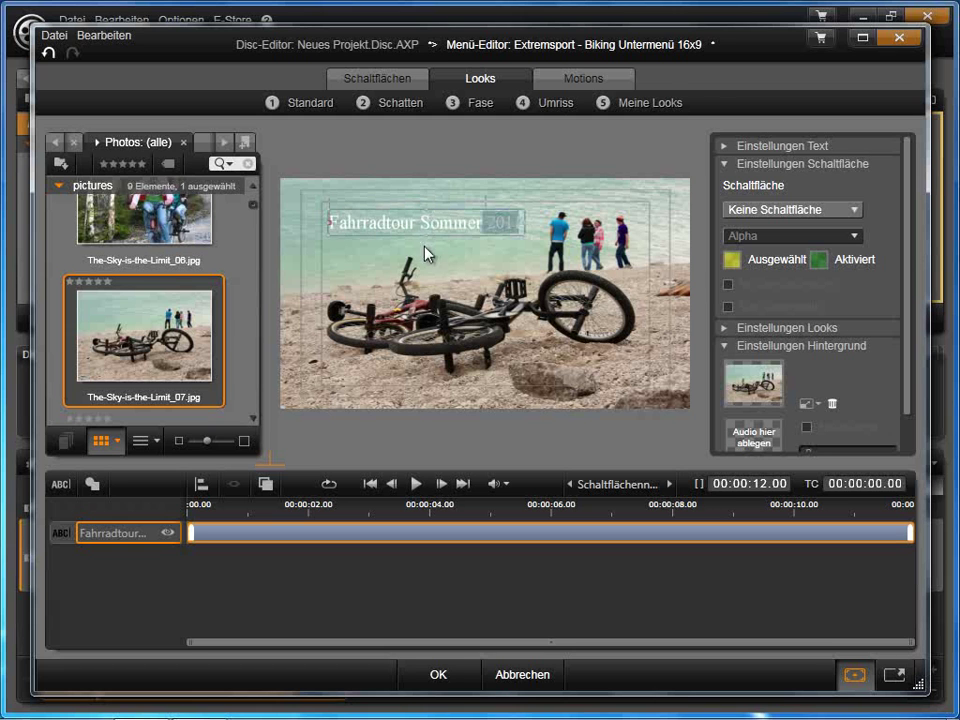
triple_click(428, 232)
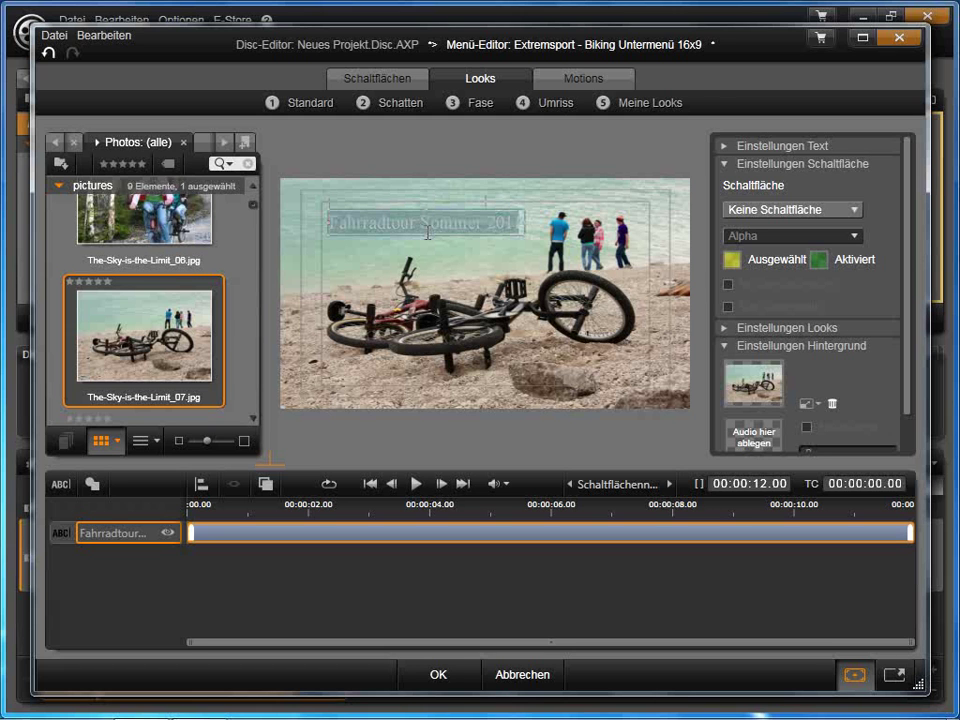
click(725, 147)
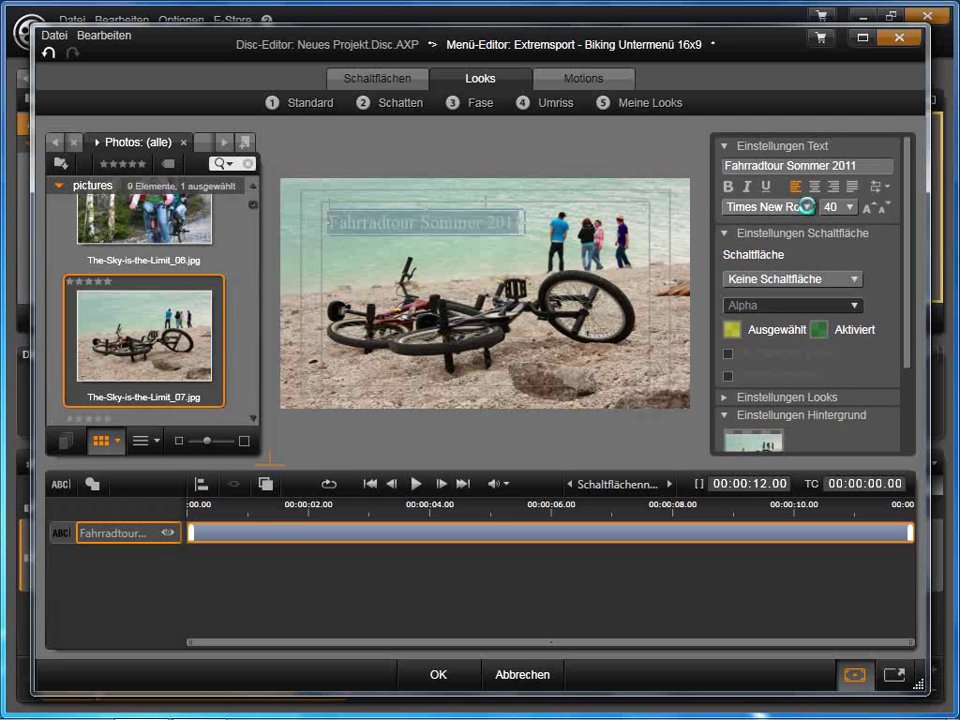
click(806, 206)
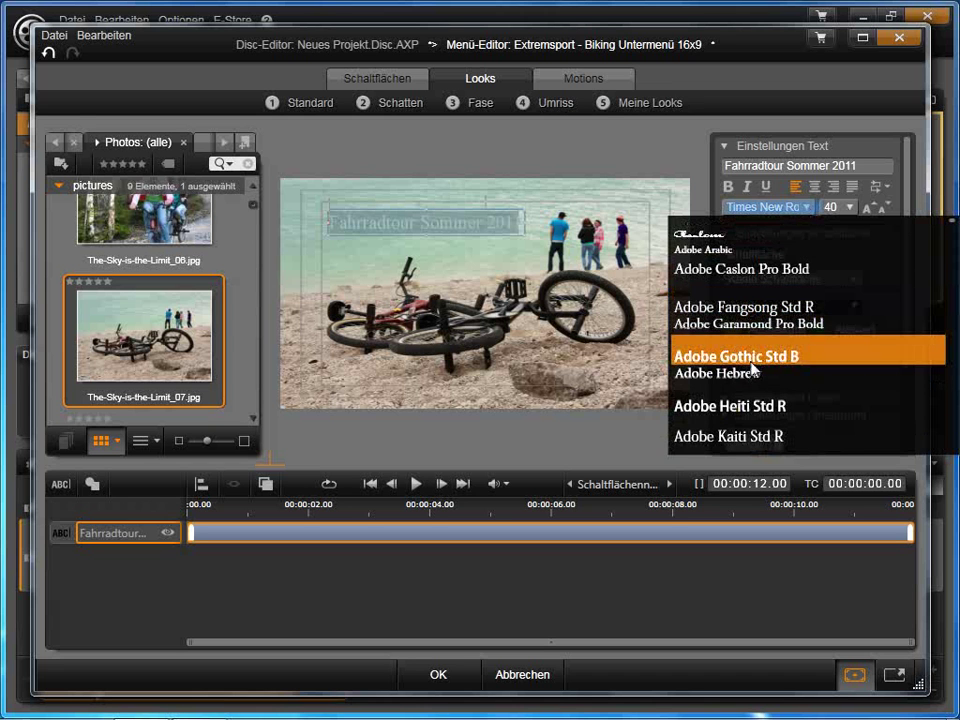
click(752, 370)
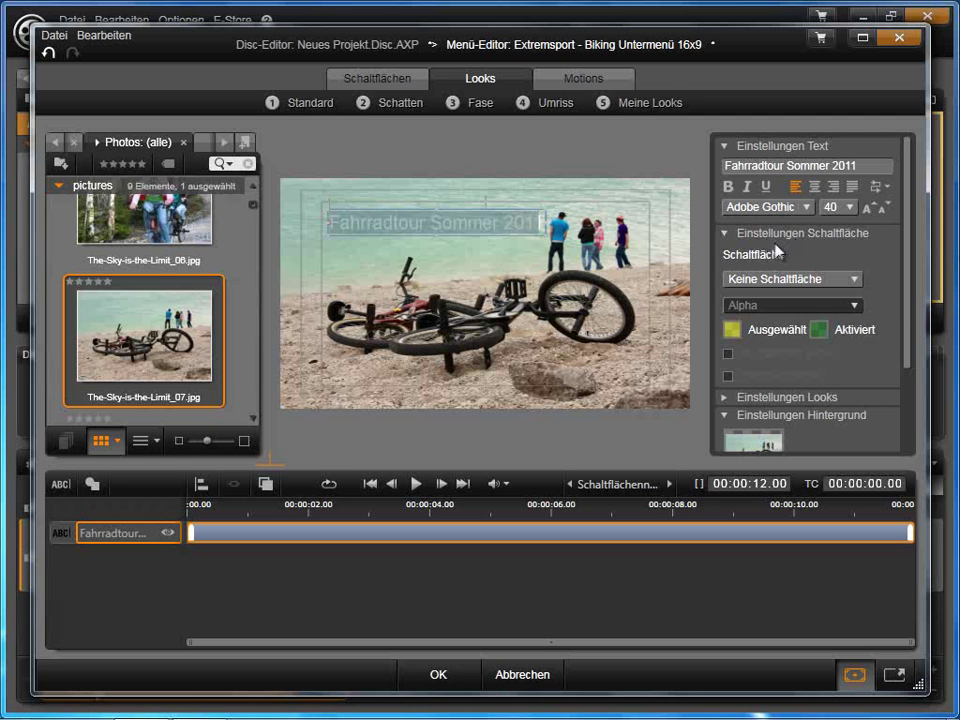
click(726, 150)
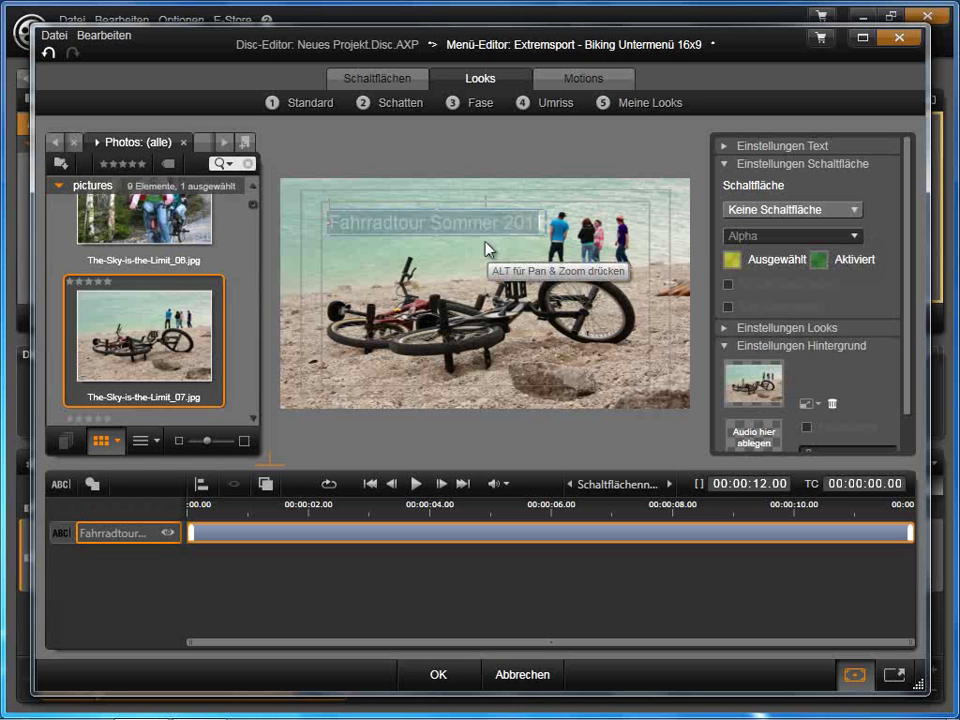
Examine the title's available button types and its look settings, including the surface (Oberfläche) offset, size, opacity and fill
click(787, 218)
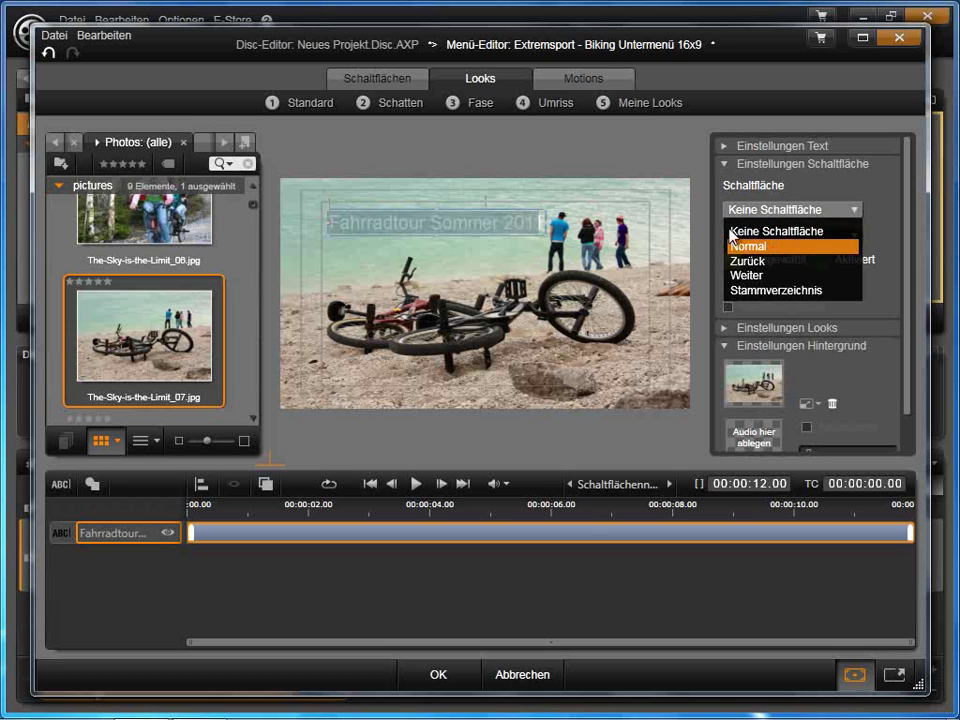
click(873, 195)
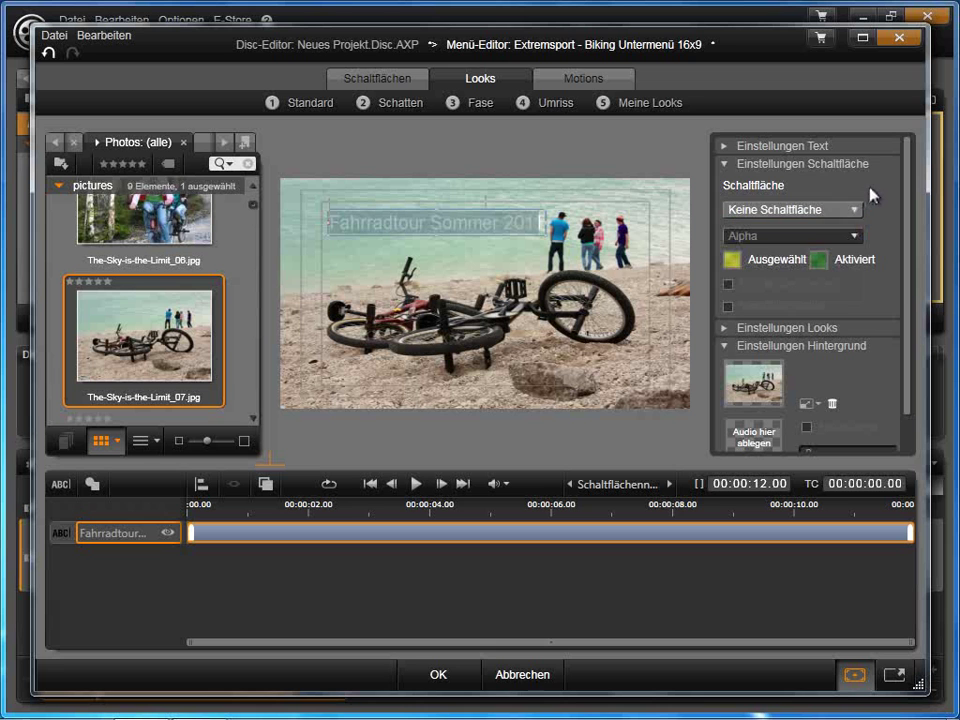
click(724, 146)
click(724, 233)
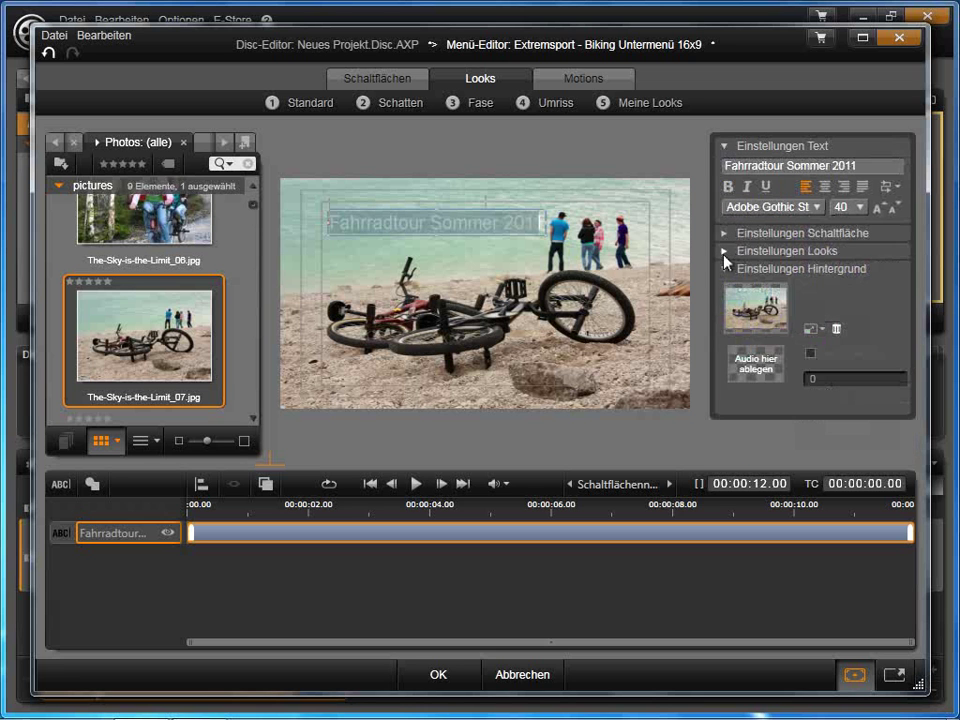
click(724, 251)
click(733, 321)
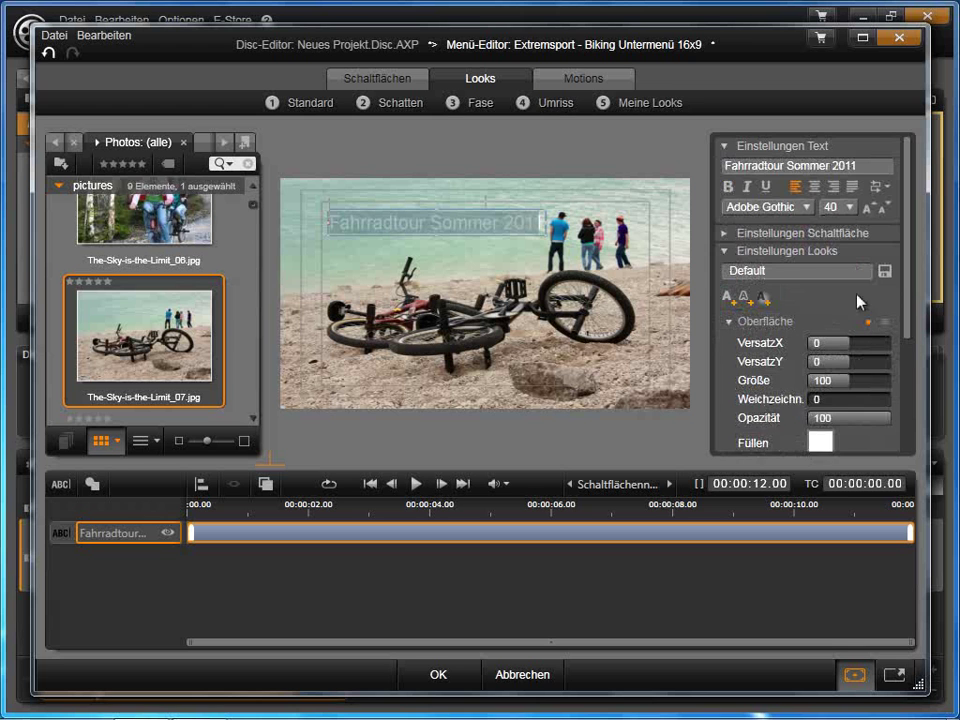
scroll(910, 297, down, 1)
scroll(910, 297, down, 2)
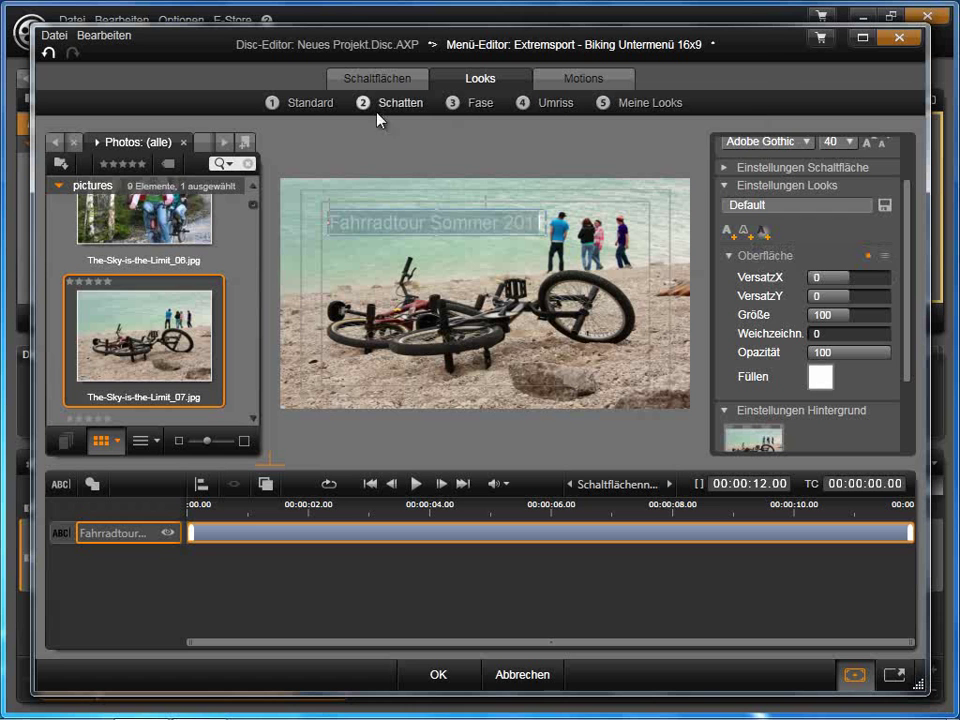
Apply the standard look preset "03 - Großer…" with a shadow to the title and deselect the text
click(306, 106)
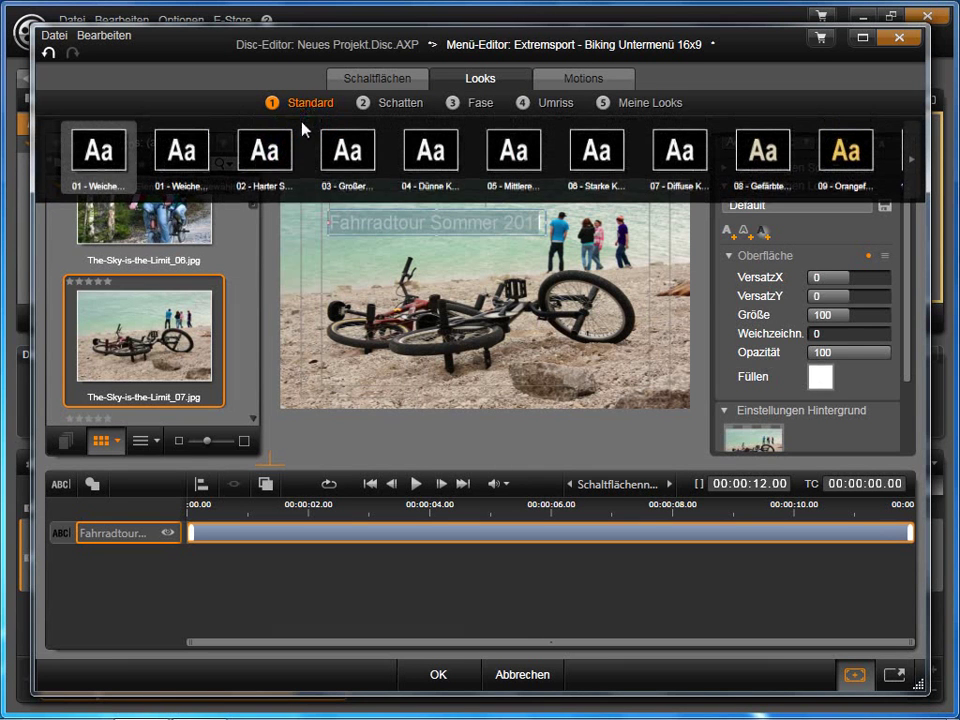
click(362, 145)
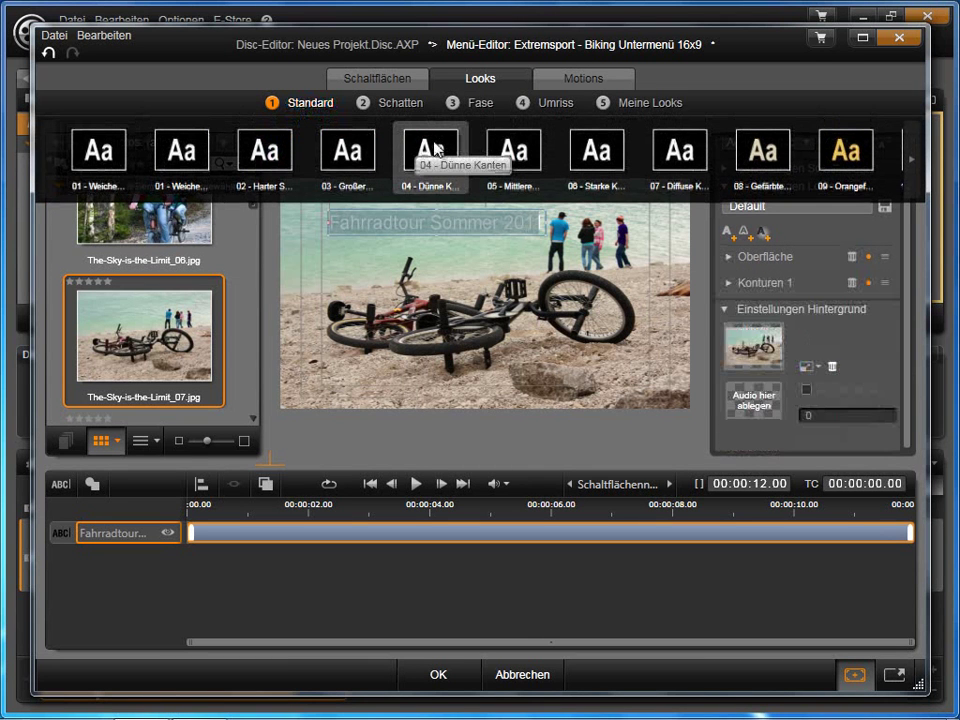
click(372, 161)
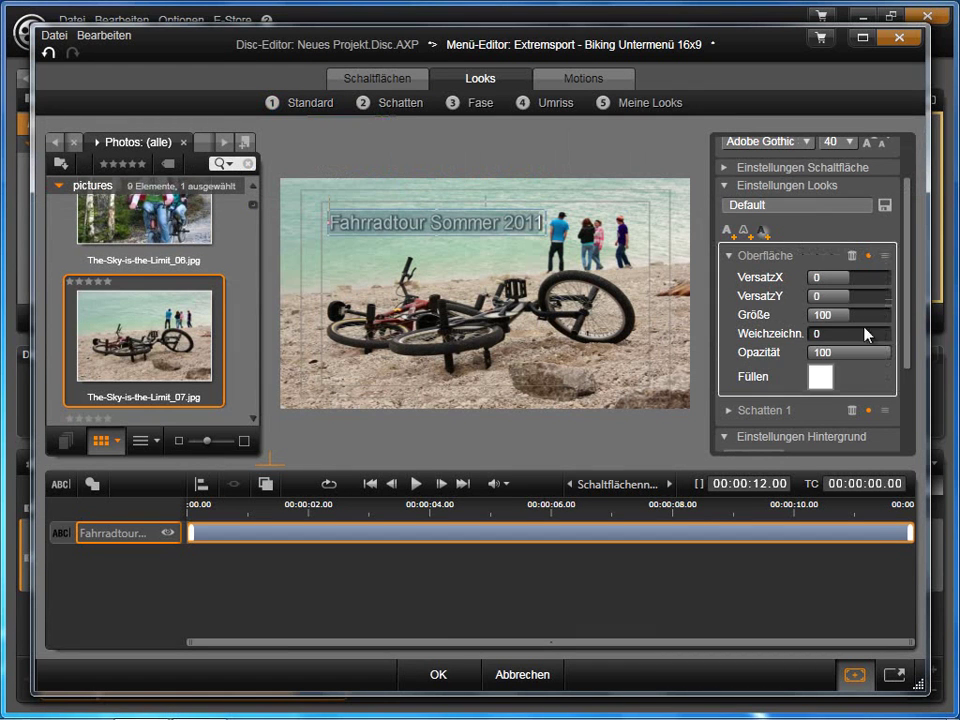
click(724, 186)
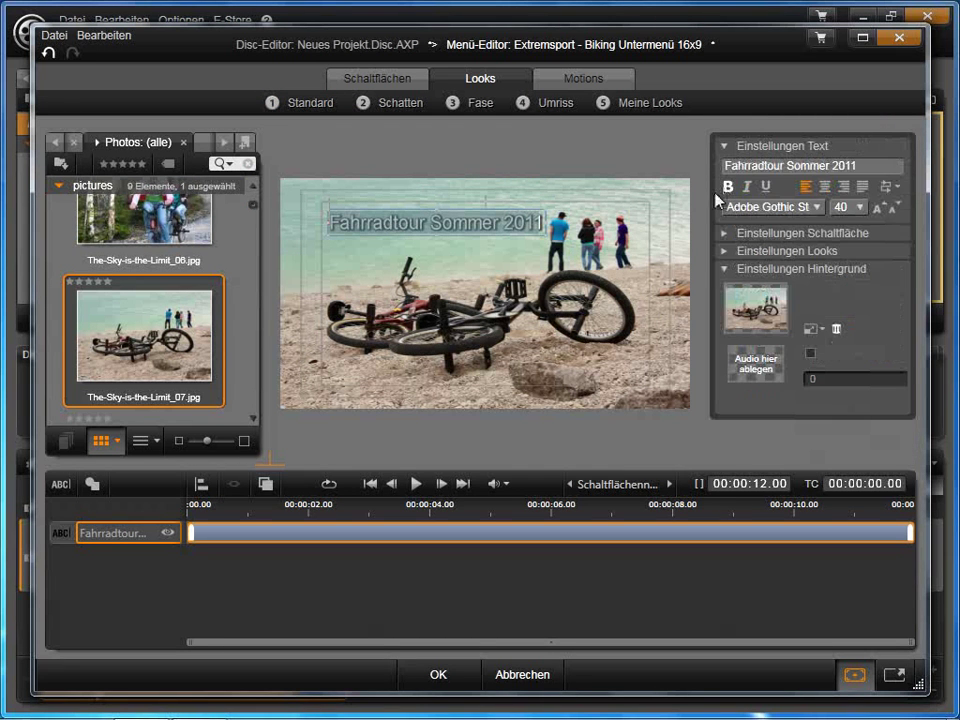
click(516, 372)
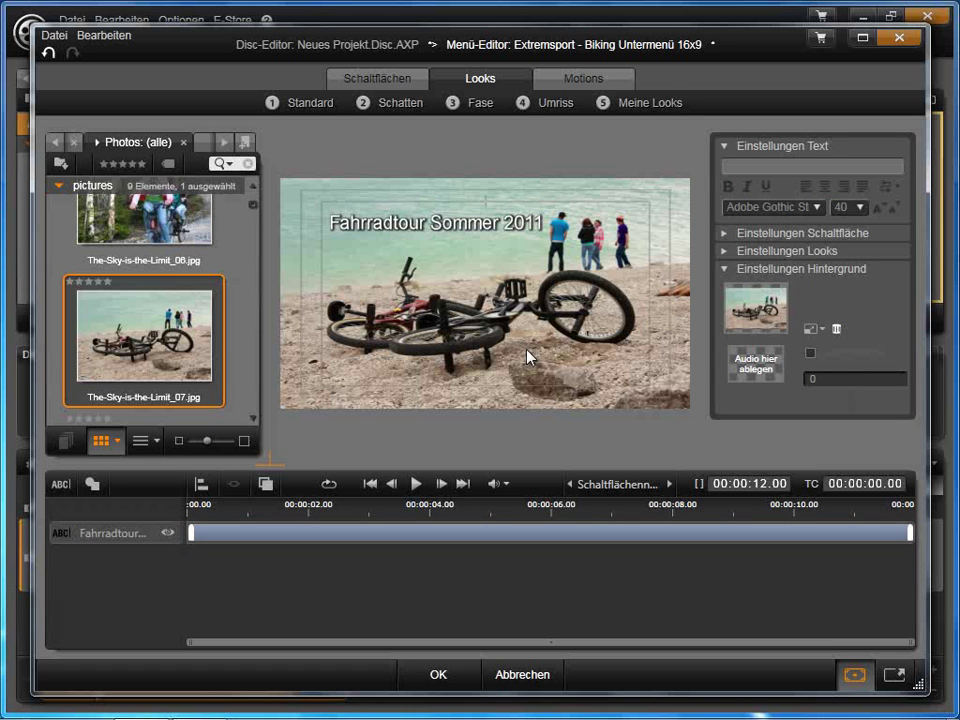
Add the wide rectangular, blue-framed Extremsport thumbnail button to the menu image, over the bicycle's handlebar below the title
click(385, 88)
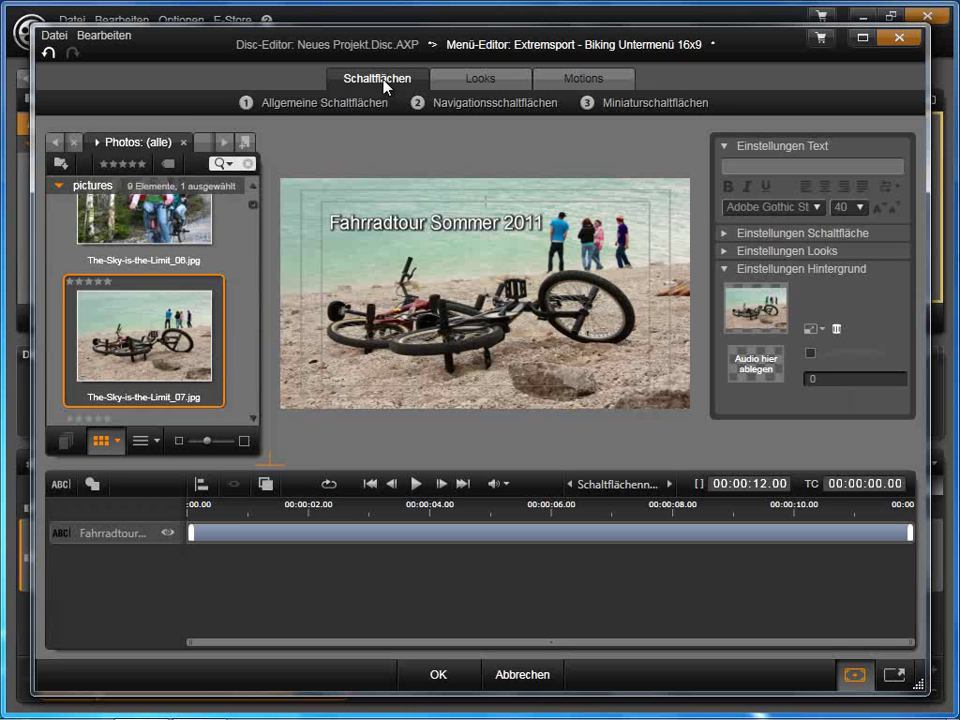
click(343, 104)
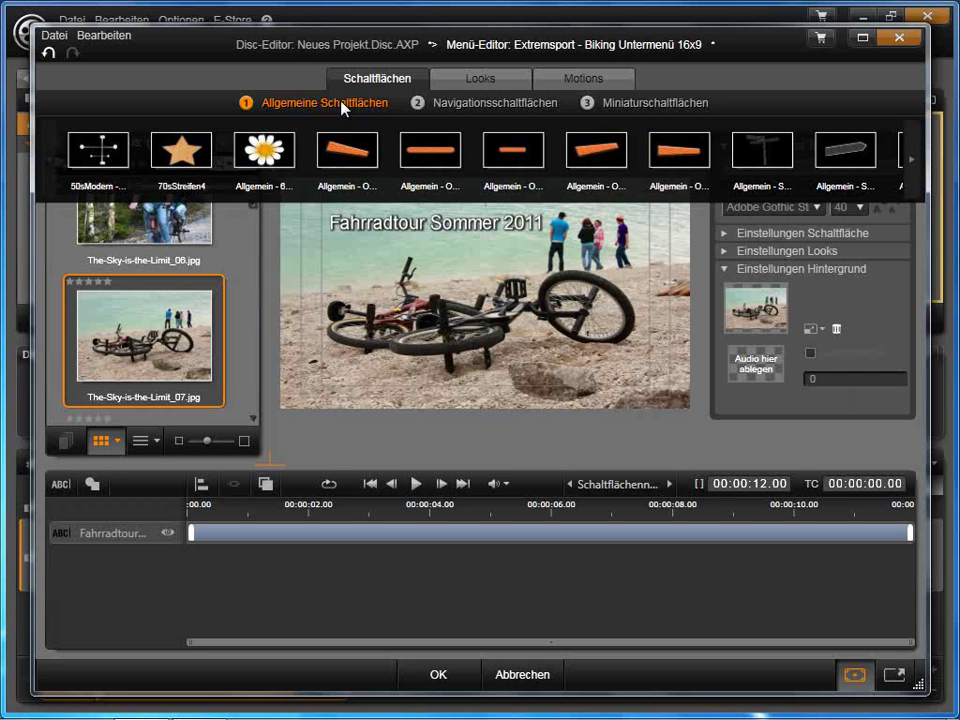
click(477, 104)
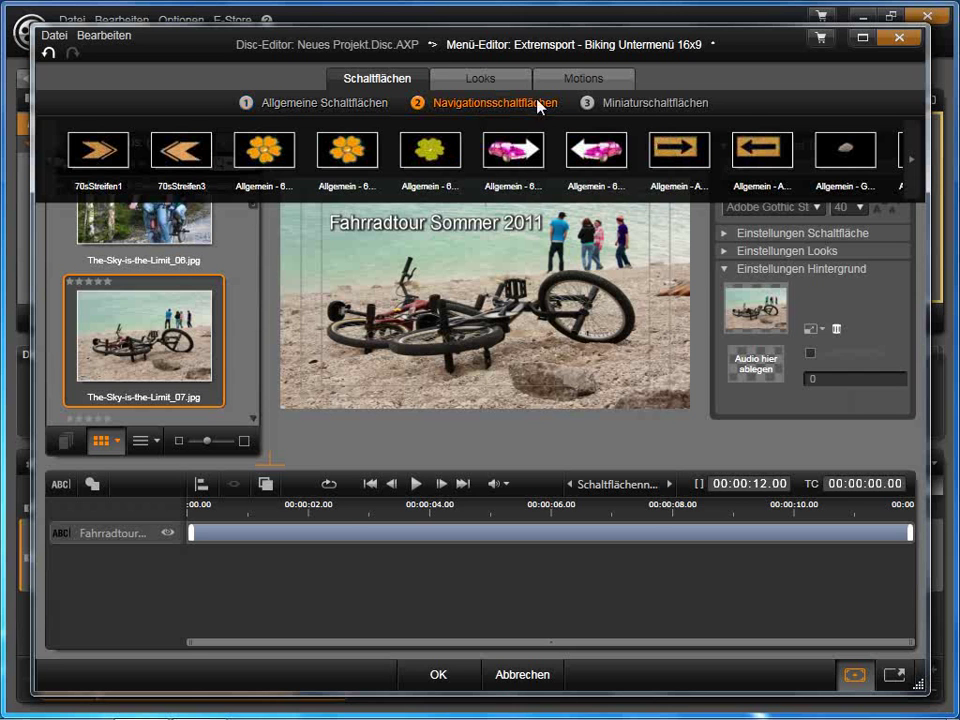
click(629, 104)
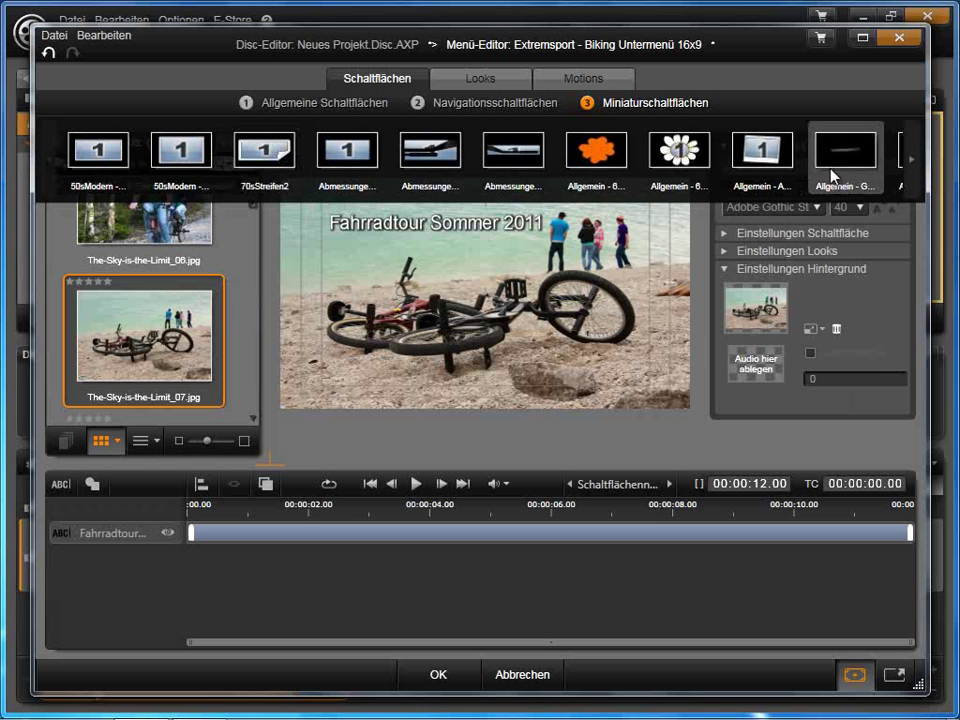
click(911, 160)
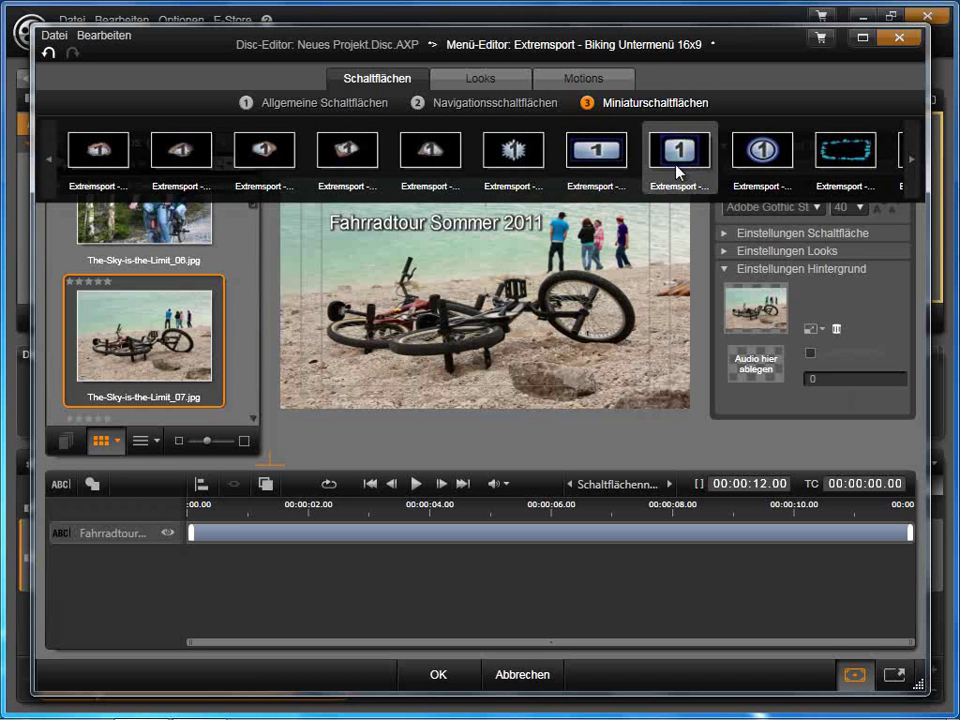
drag(606, 162, 404, 298)
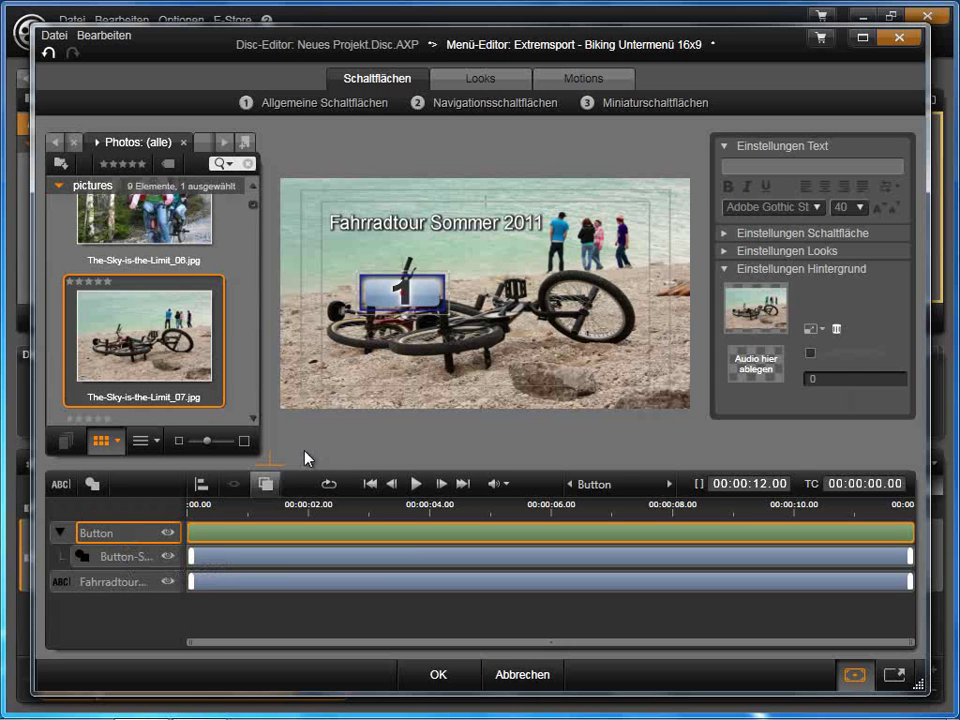
Move the thumbnail button up and to the left, close beneath the title's start, and enlarge it slightly
click(345, 325)
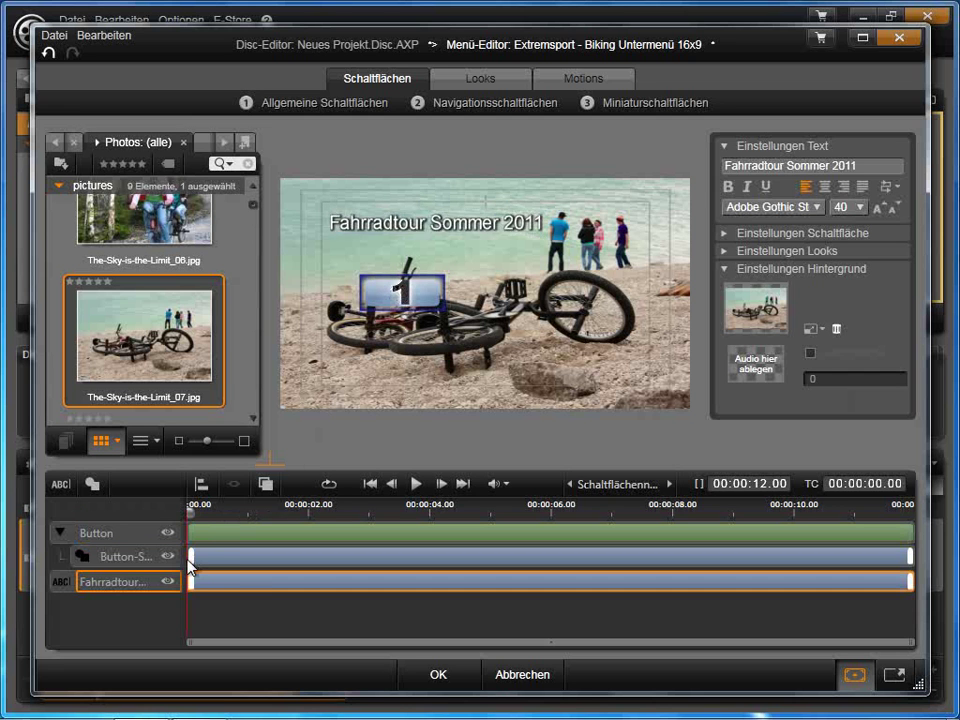
click(407, 340)
drag(417, 291, 390, 270)
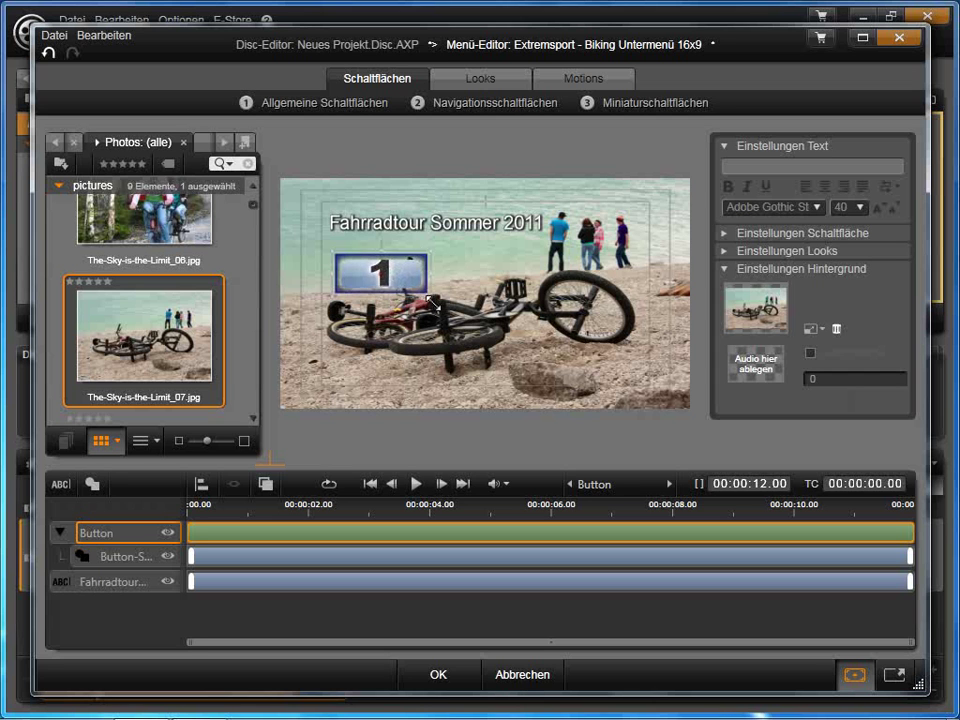
drag(420, 292, 433, 301)
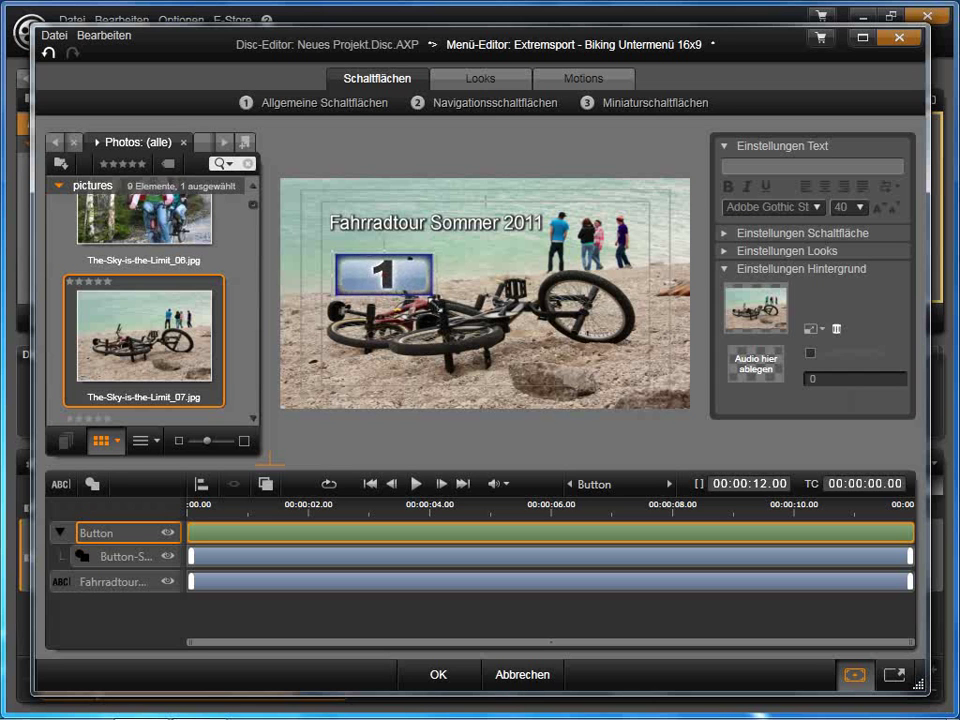
Duplicate the thumbnail button by copying and pasting its layer and place the copy below the original
right_click(405, 278)
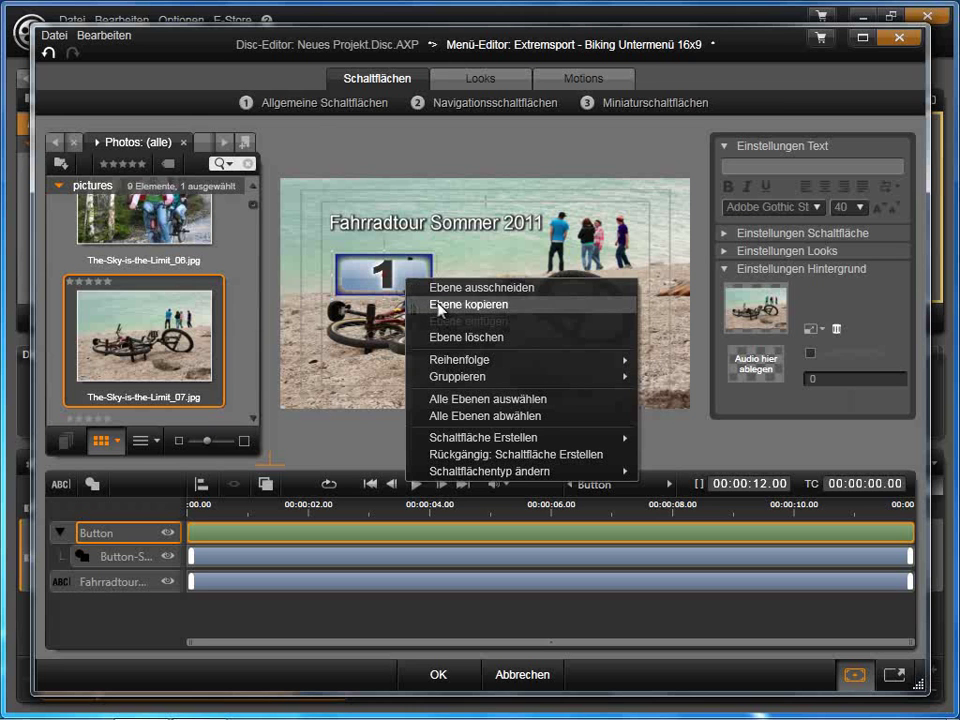
click(437, 305)
right_click(423, 333)
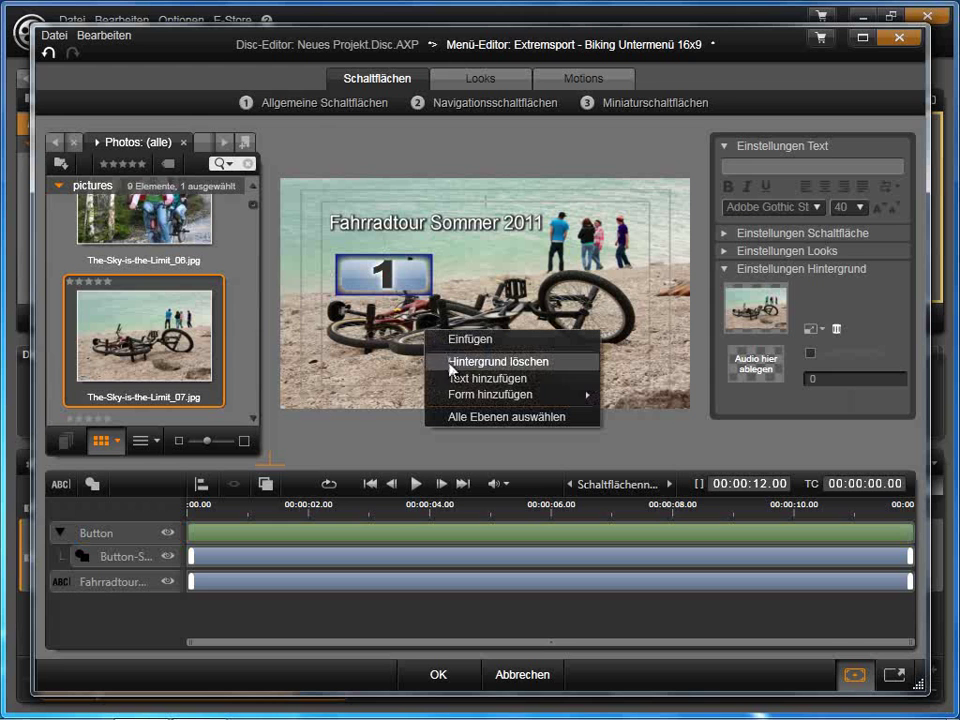
click(475, 340)
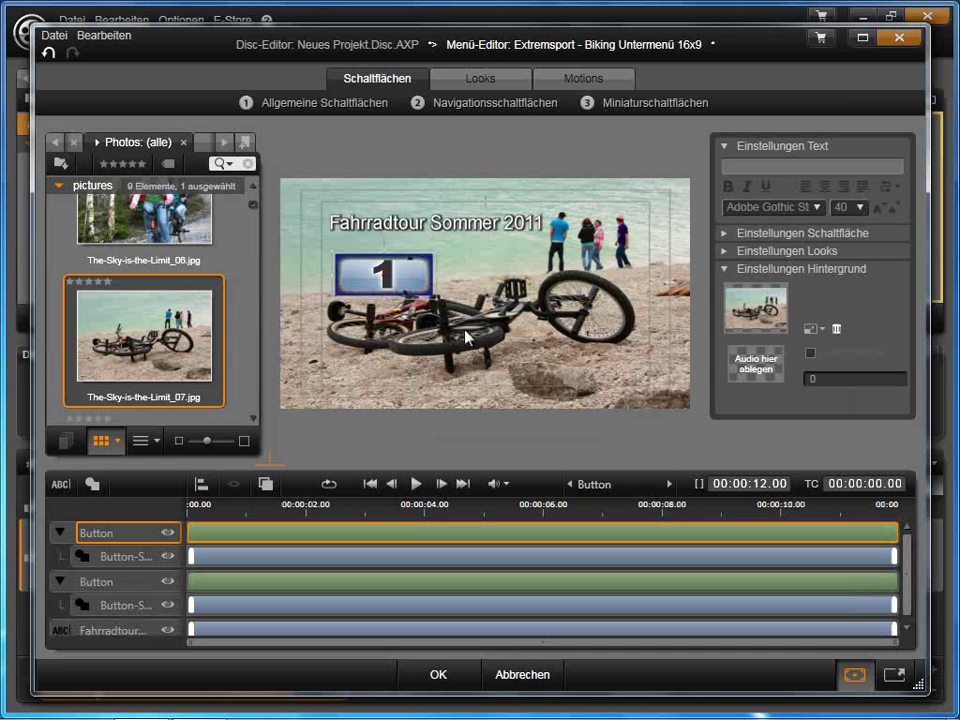
drag(401, 280, 399, 348)
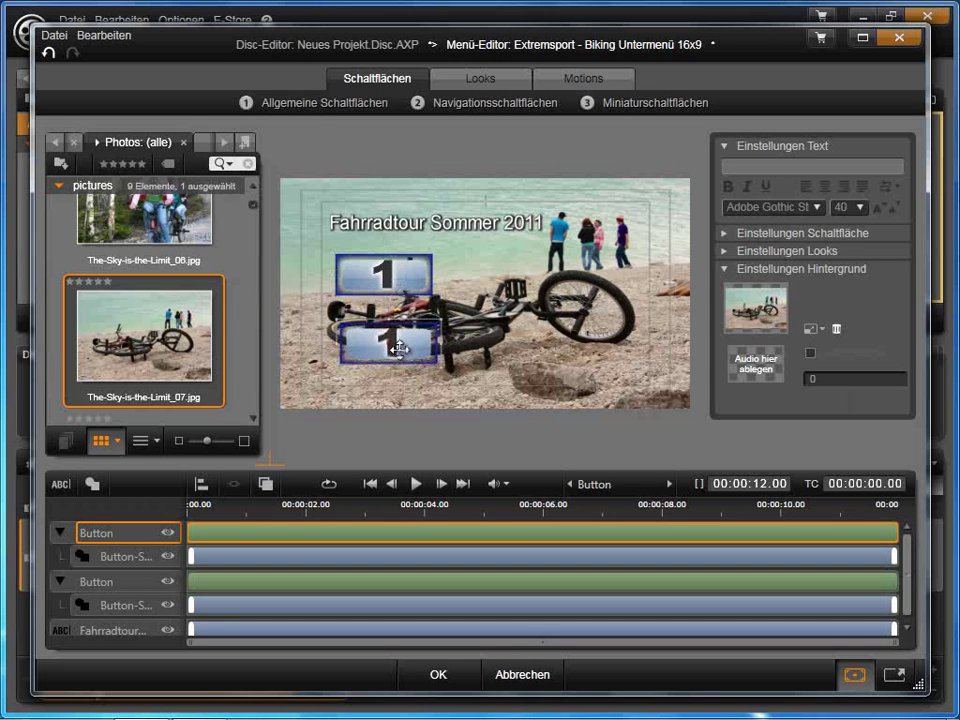
Paste a third thumbnail button and place it over the bicycle's large wheel in the right half of the image
right_click(480, 288)
click(505, 292)
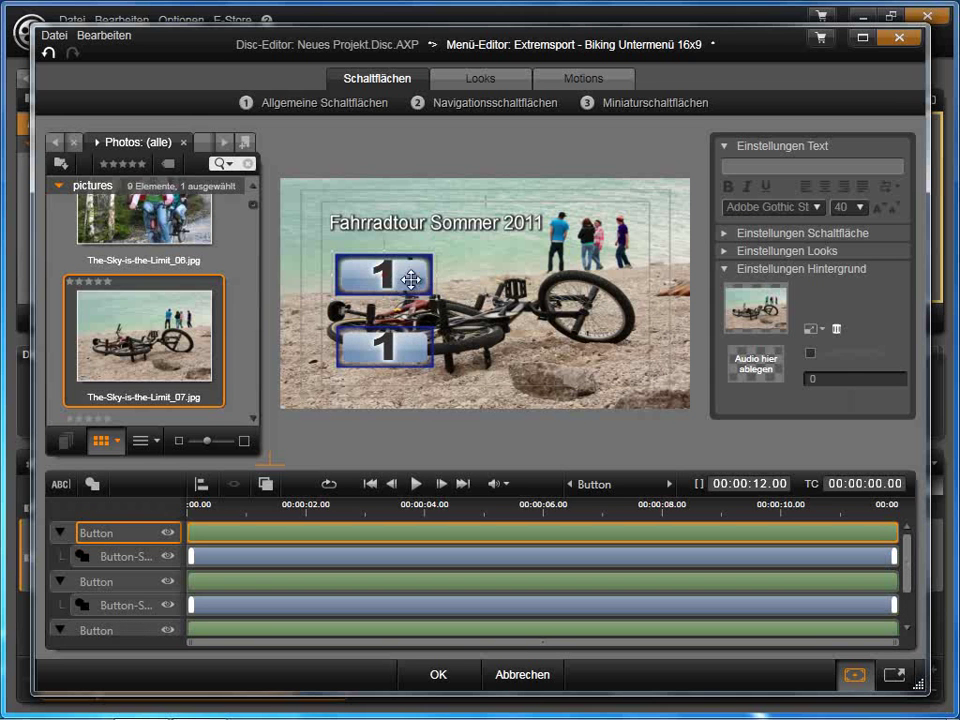
drag(439, 283, 572, 332)
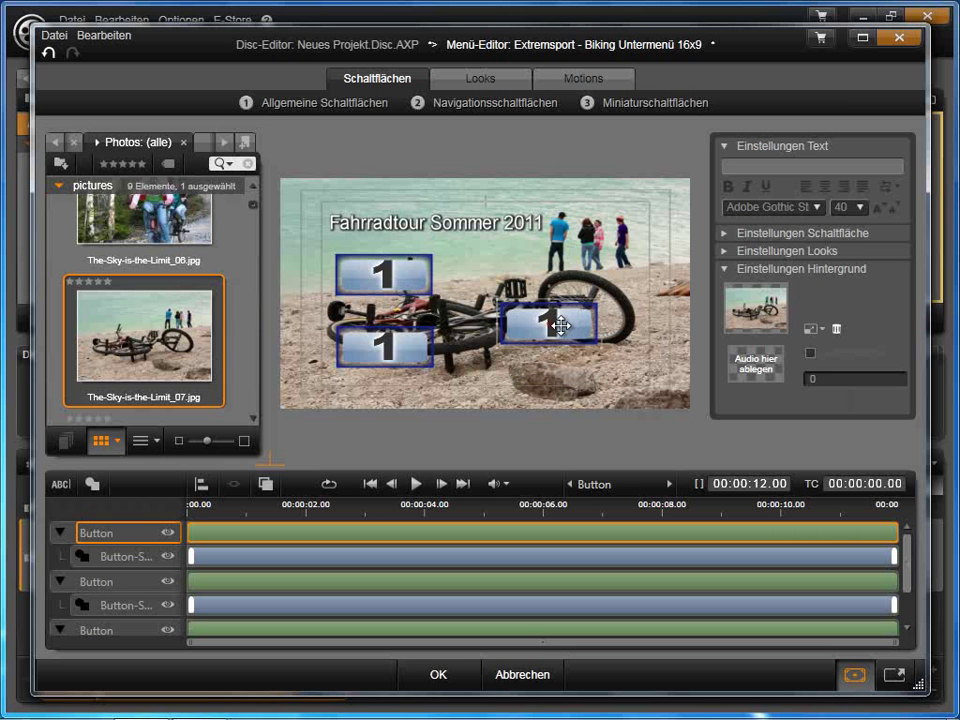
Shift the lower-left button right and slightly up, and the upper button slightly up and left beneath the title
drag(395, 342, 423, 333)
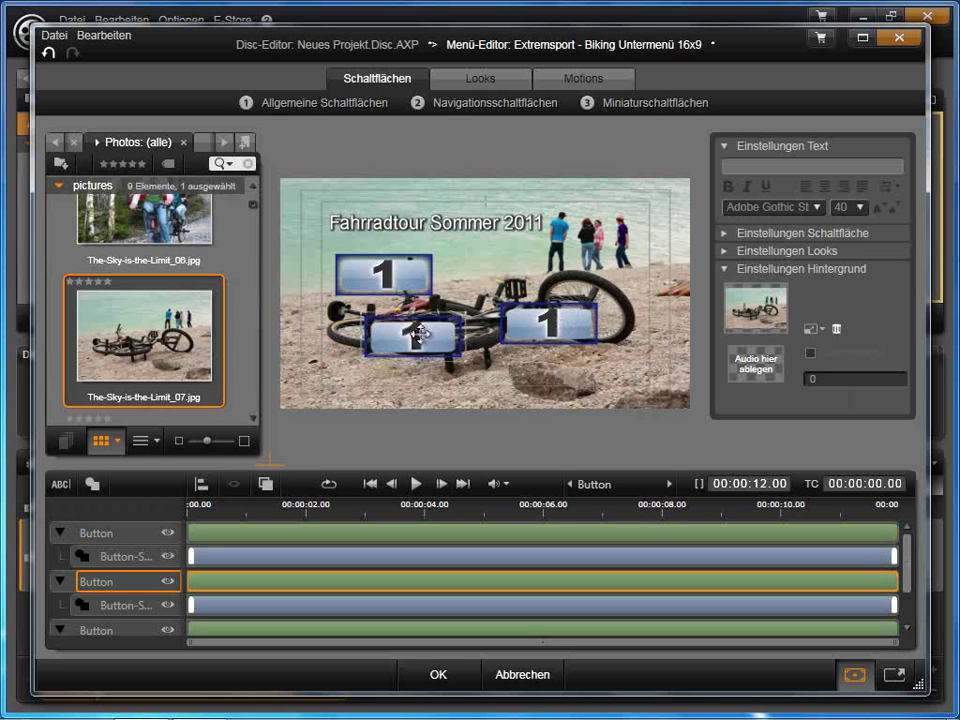
drag(407, 274, 347, 267)
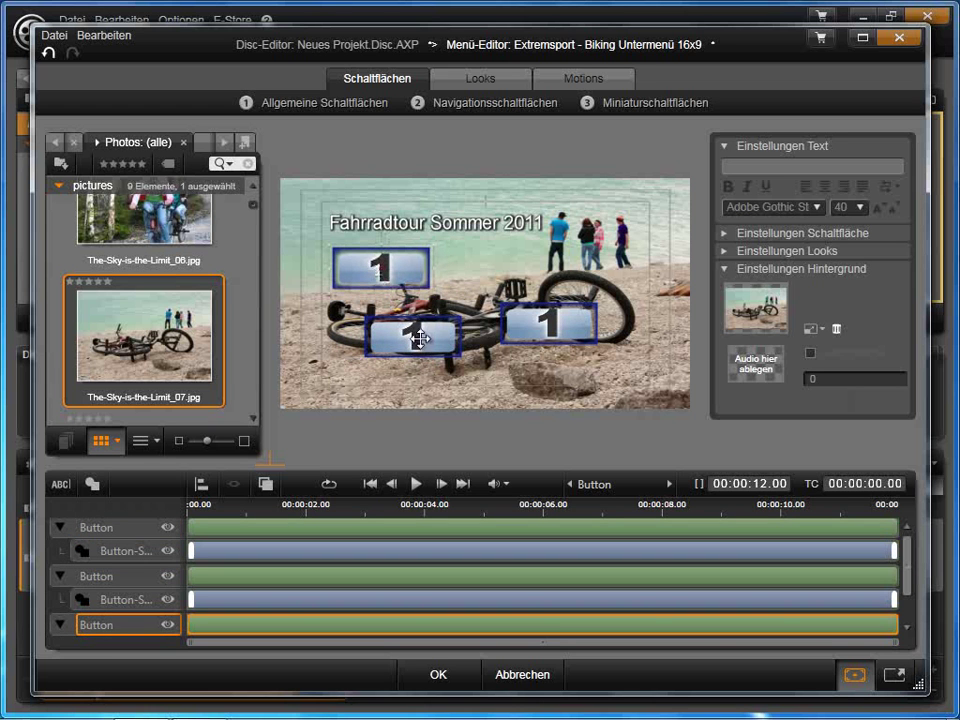
click(420, 332)
click(386, 271)
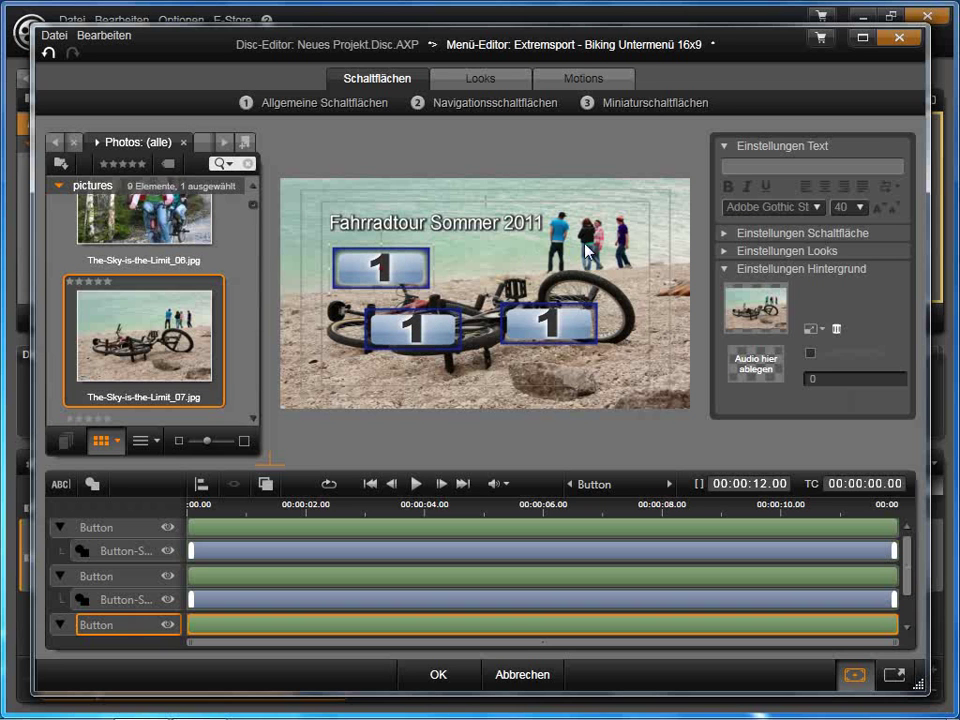
Review the selected thumbnail button's highlight styles and the solid and gradient colour options for its selected state
click(726, 234)
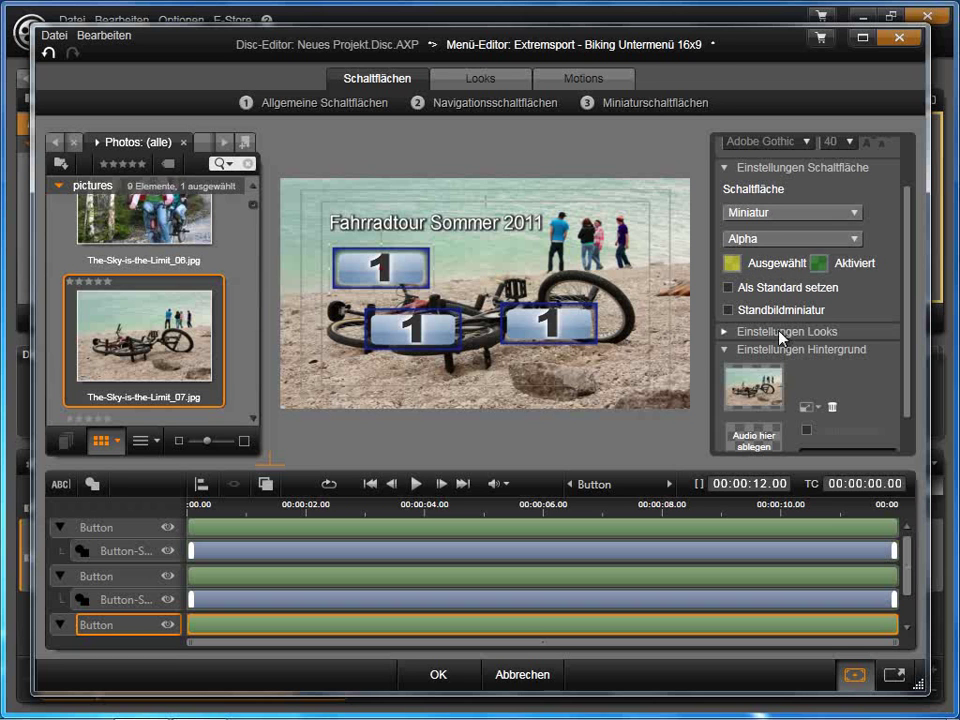
click(855, 240)
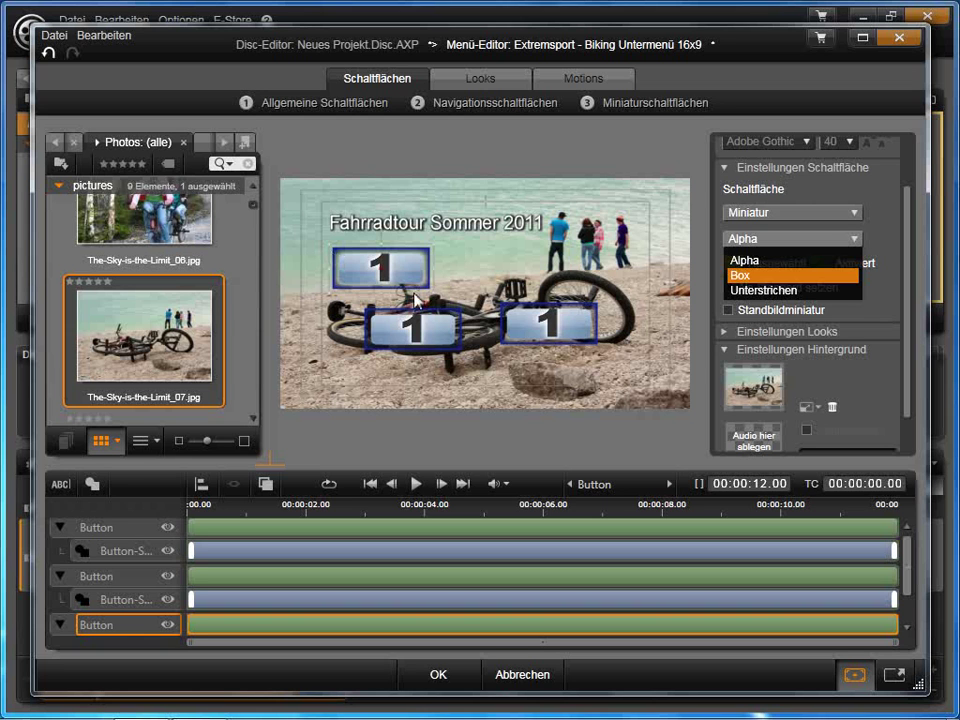
click(777, 262)
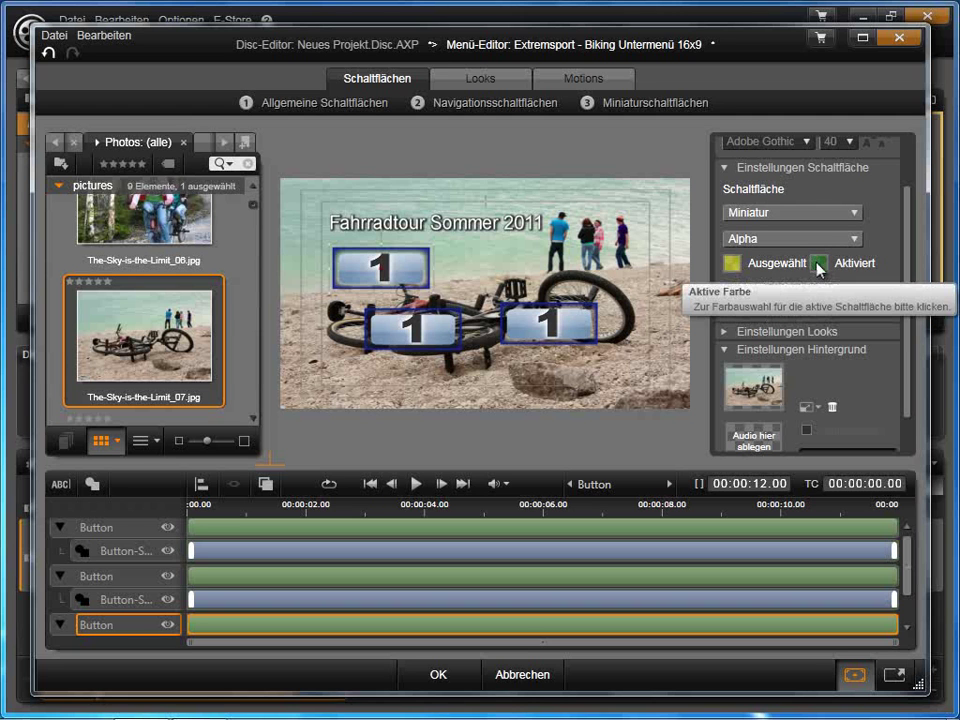
click(733, 266)
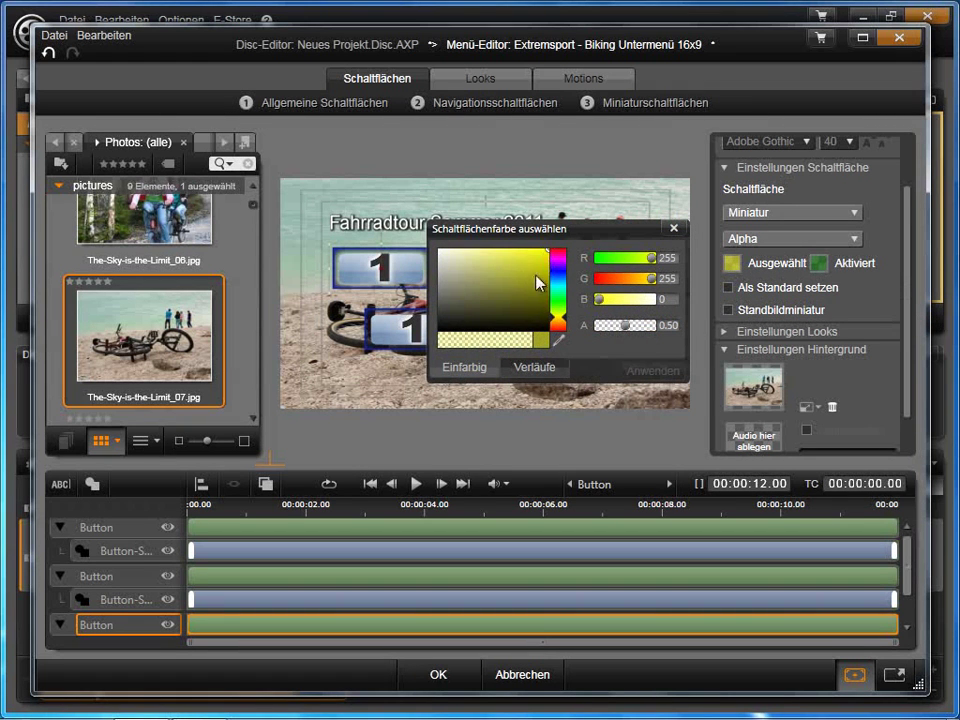
click(533, 364)
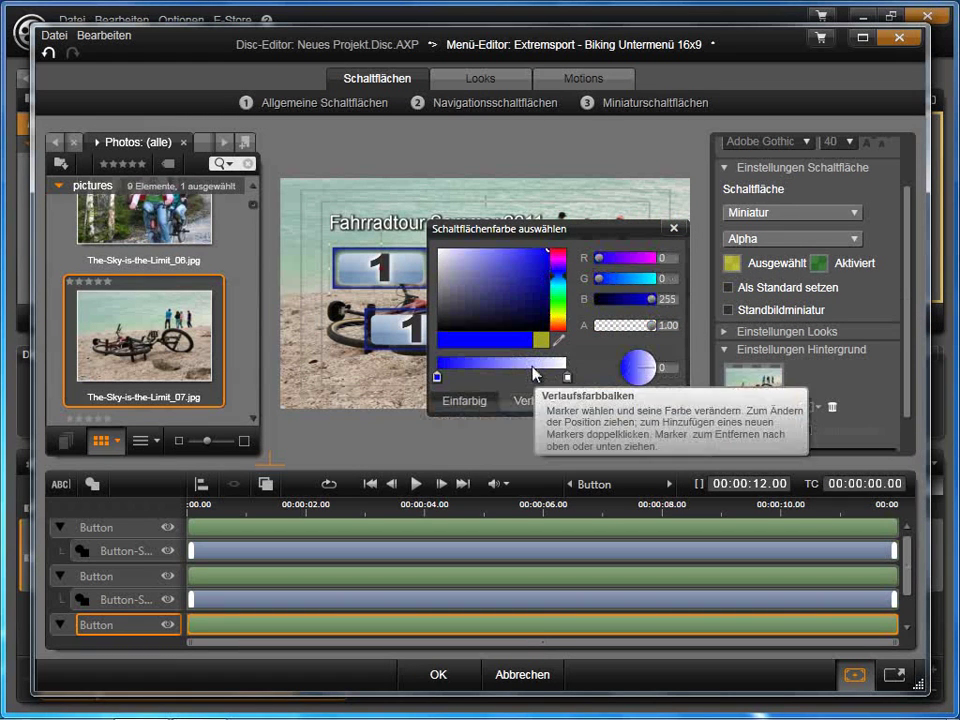
click(675, 233)
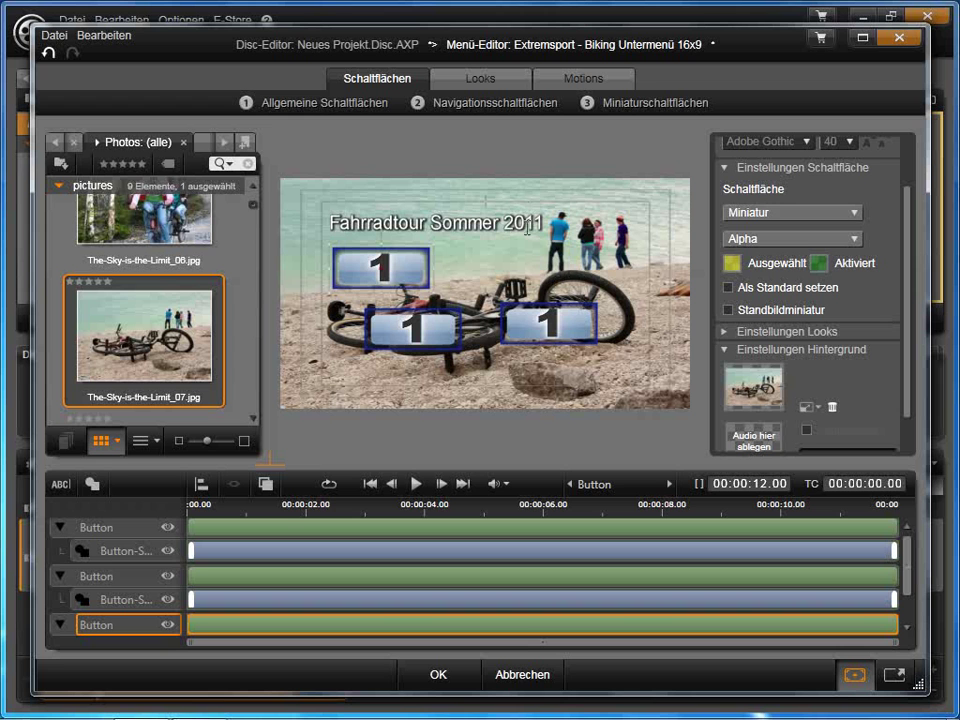
Add the "Familie - Now Playing - Weiter" navigation button to the menu image below the bicycle's large wheel
click(497, 107)
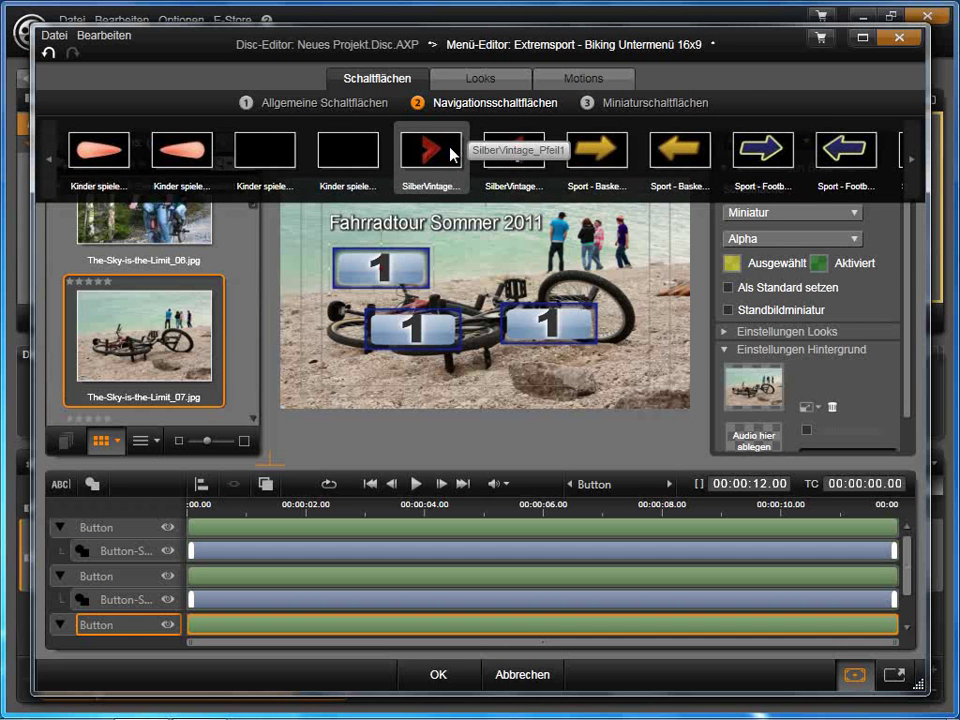
click(47, 160)
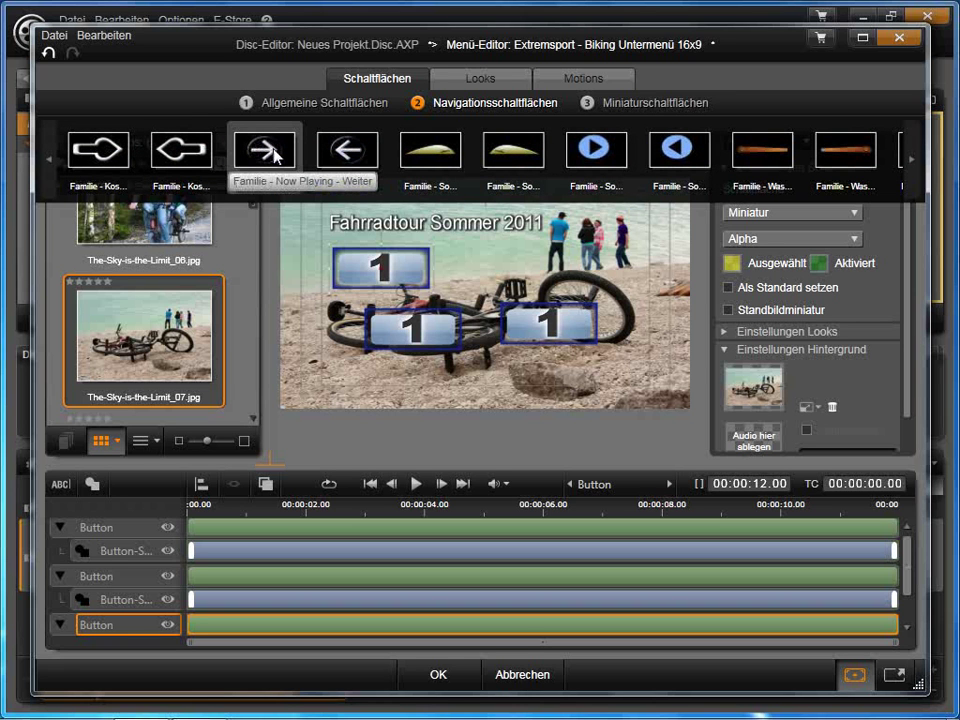
drag(272, 155, 604, 366)
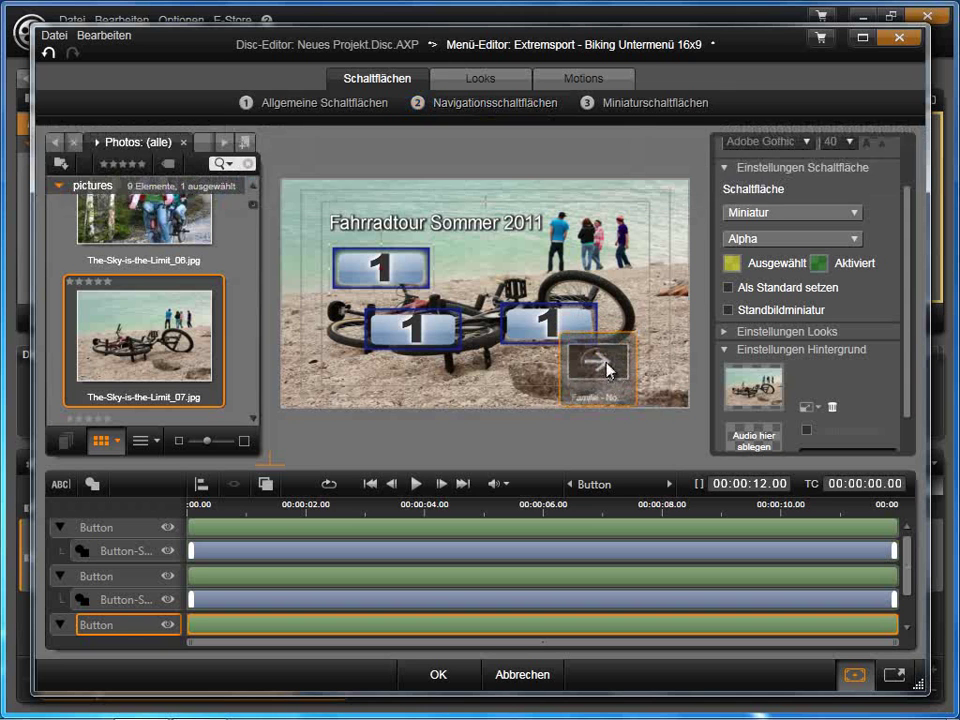
Place the "Familie - Now Playing - Zurück" button just left of the forward arrow and raise the thumbnail button above them slightly
click(507, 106)
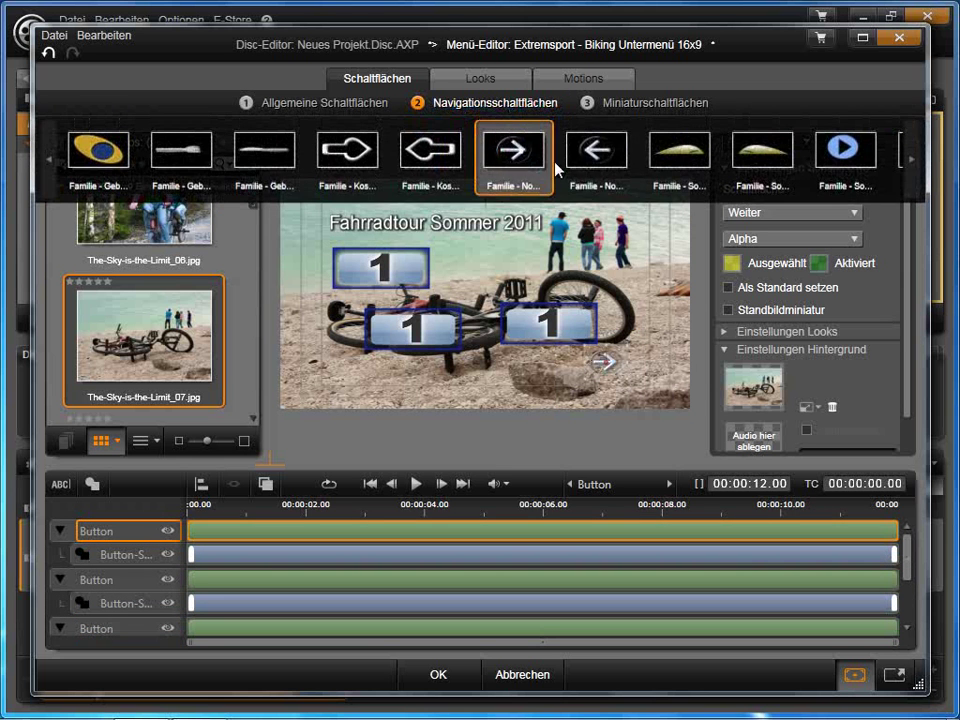
click(604, 160)
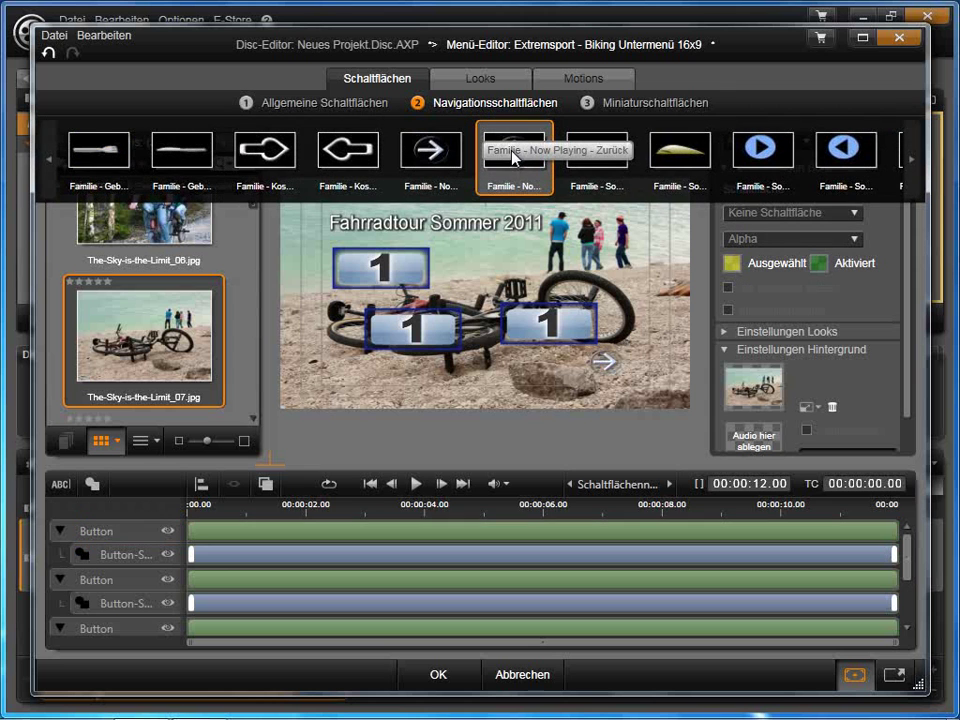
drag(515, 166, 561, 366)
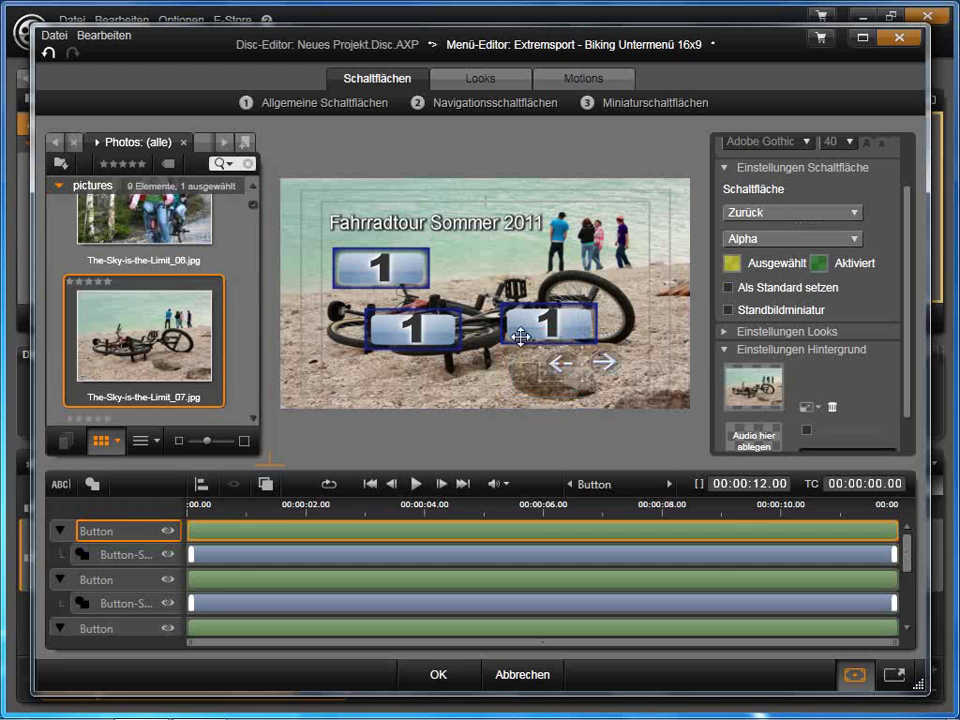
click(553, 320)
drag(553, 320, 547, 302)
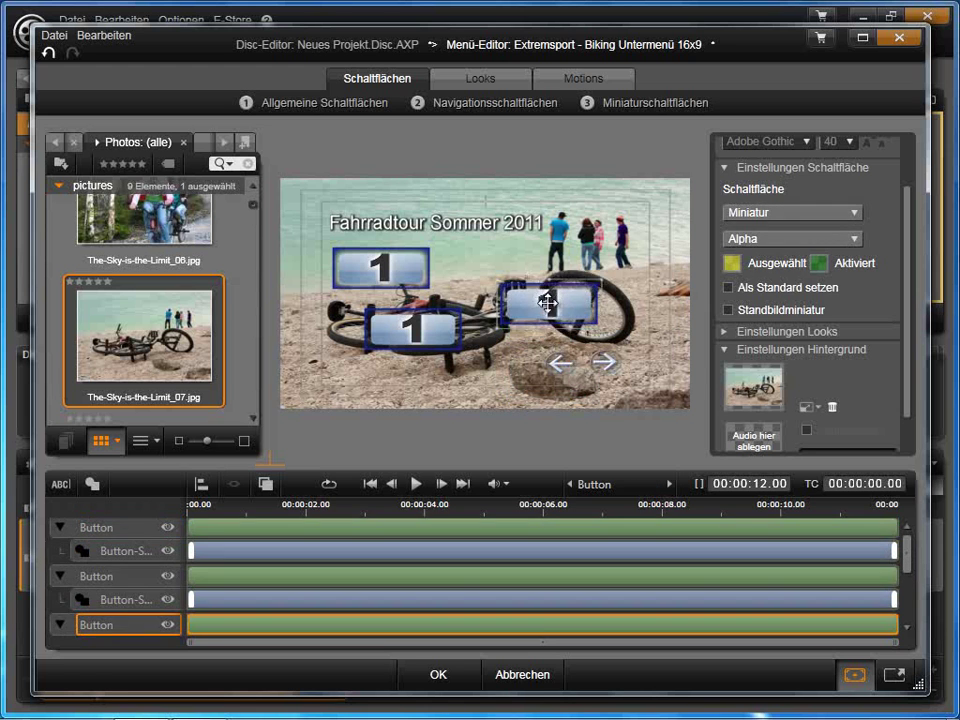
Align the back and forward arrows to each other at Oben and shift both slightly to the right
click(560, 364)
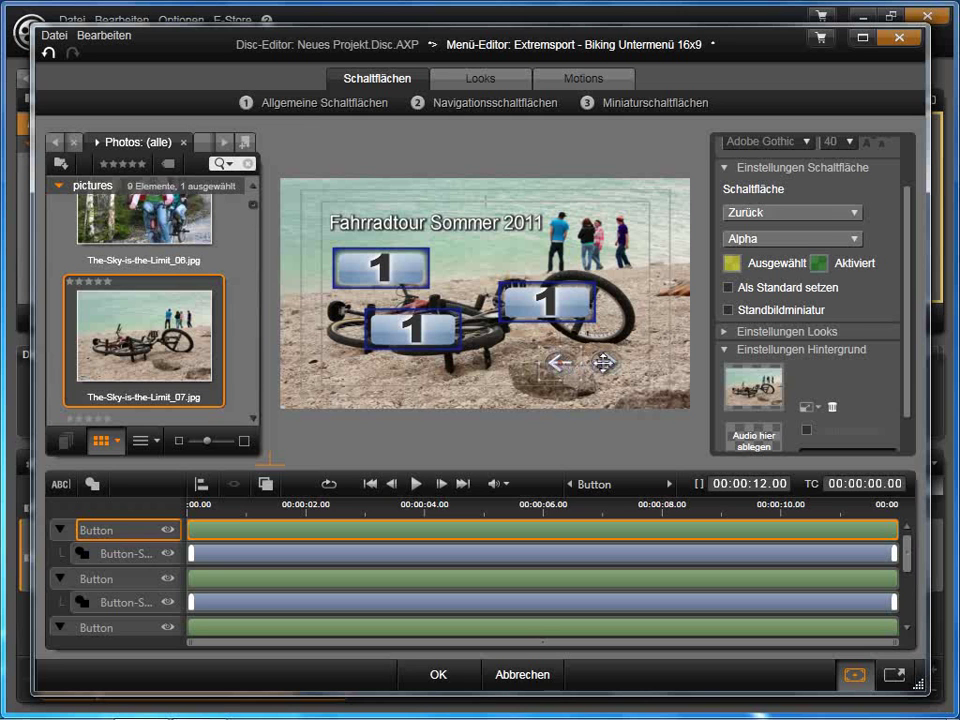
ctrl+click(603, 363)
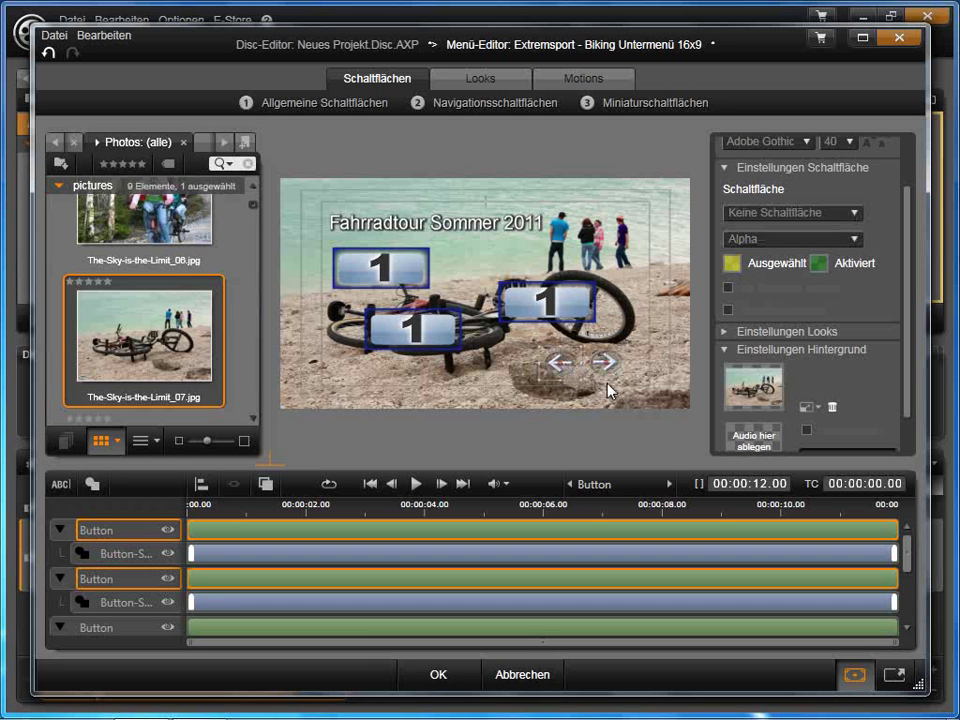
click(201, 485)
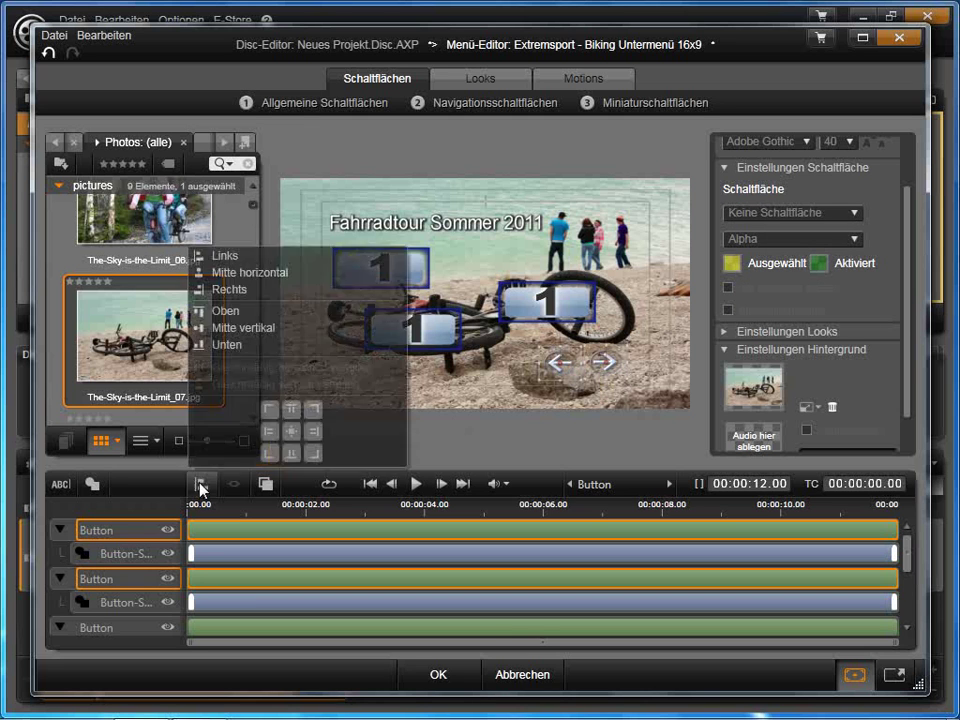
click(201, 311)
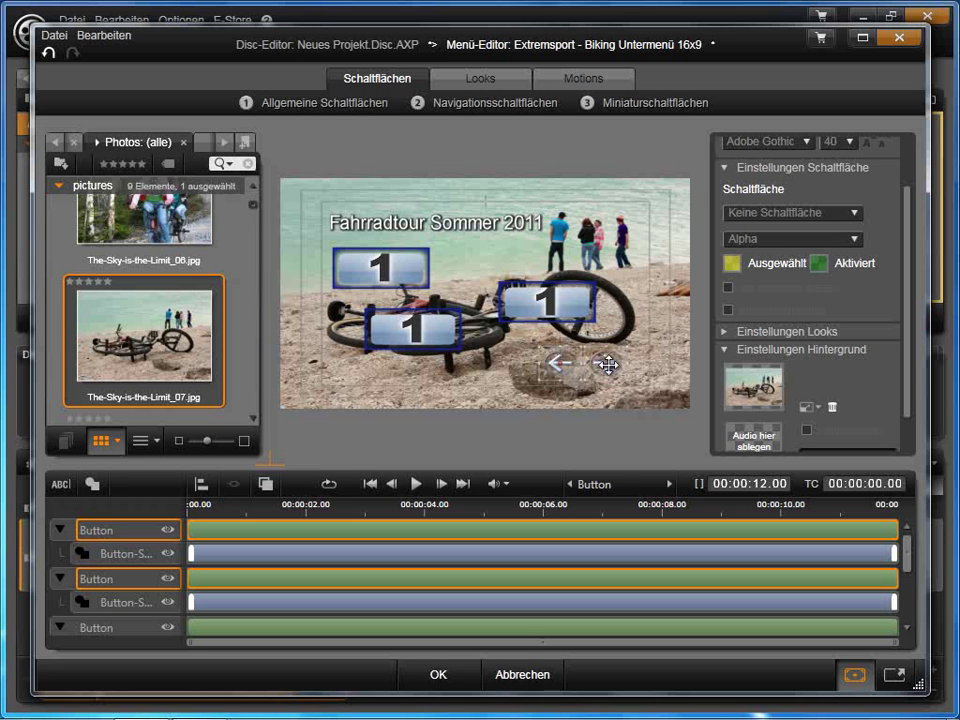
drag(608, 364, 624, 364)
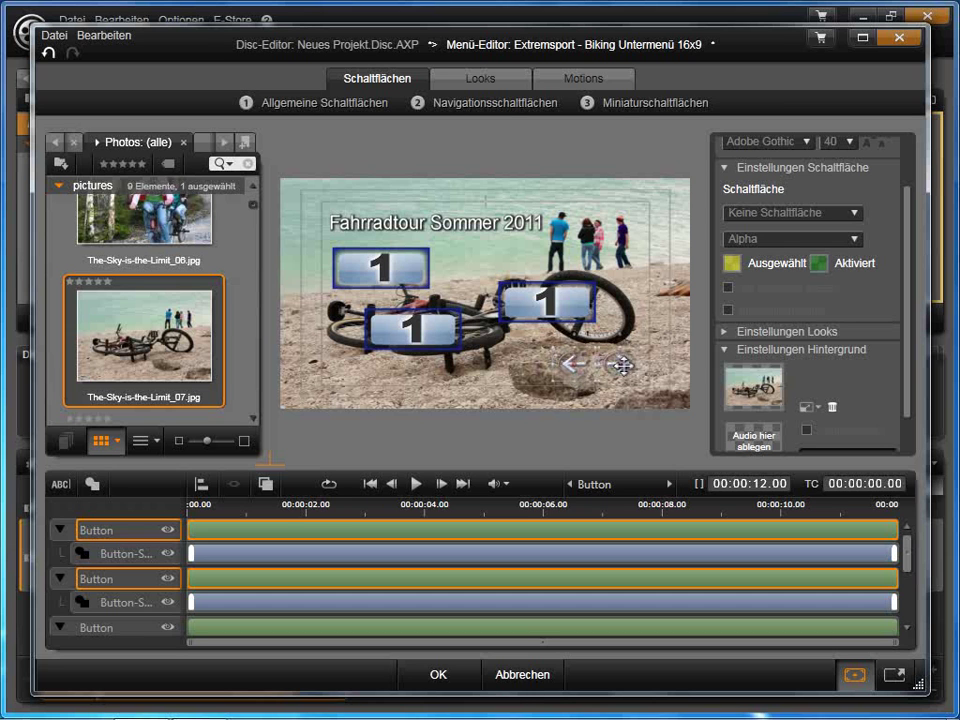
click(489, 378)
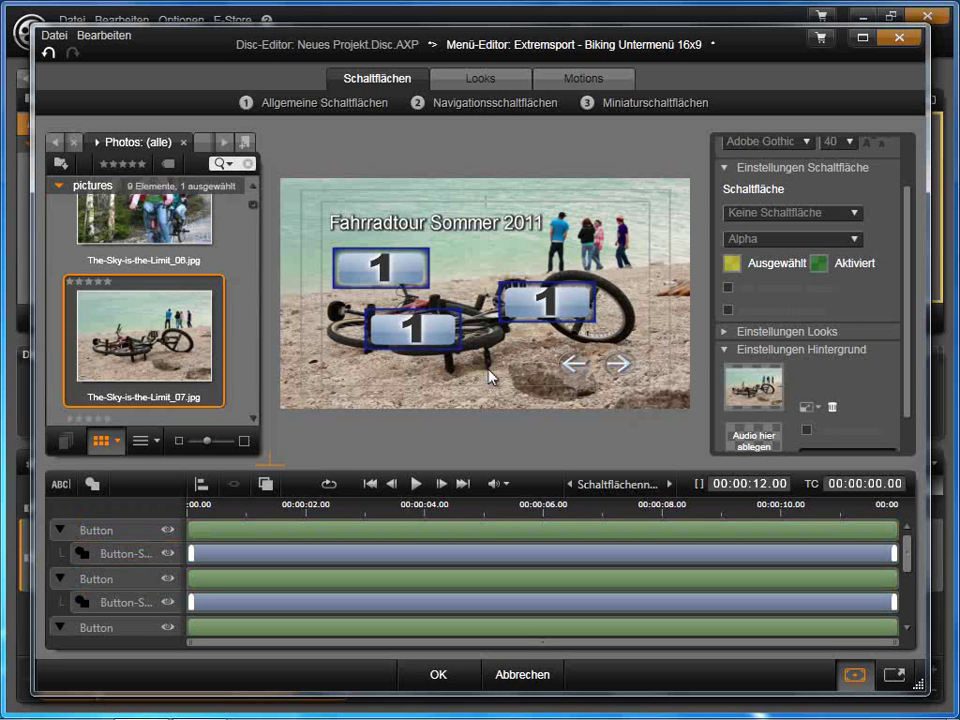
Check the button types assigned to the back and forward arrows
click(565, 361)
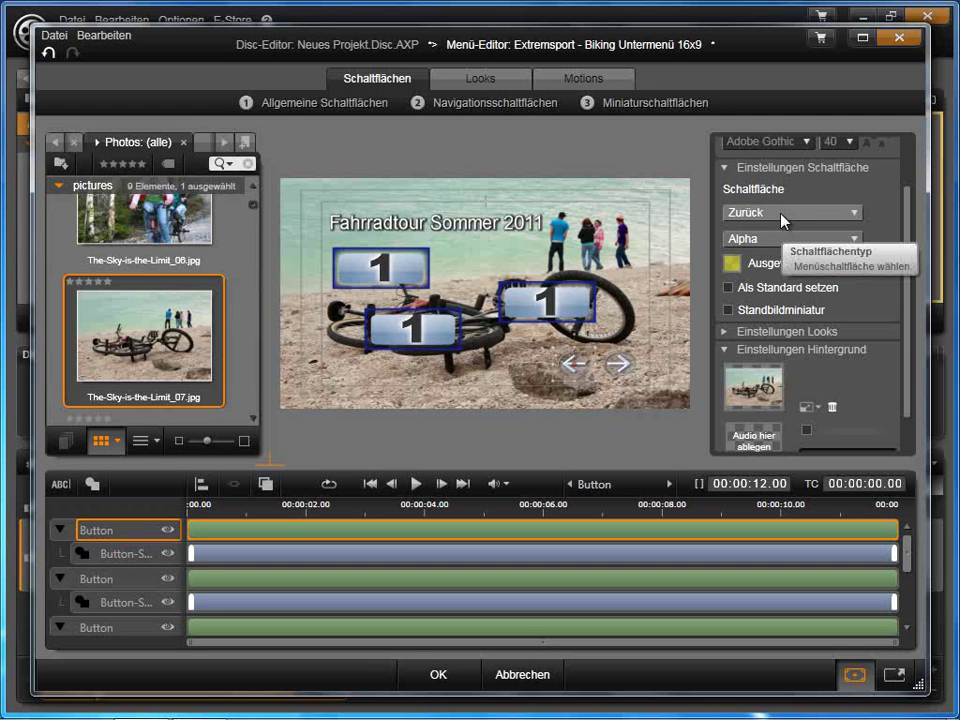
click(619, 364)
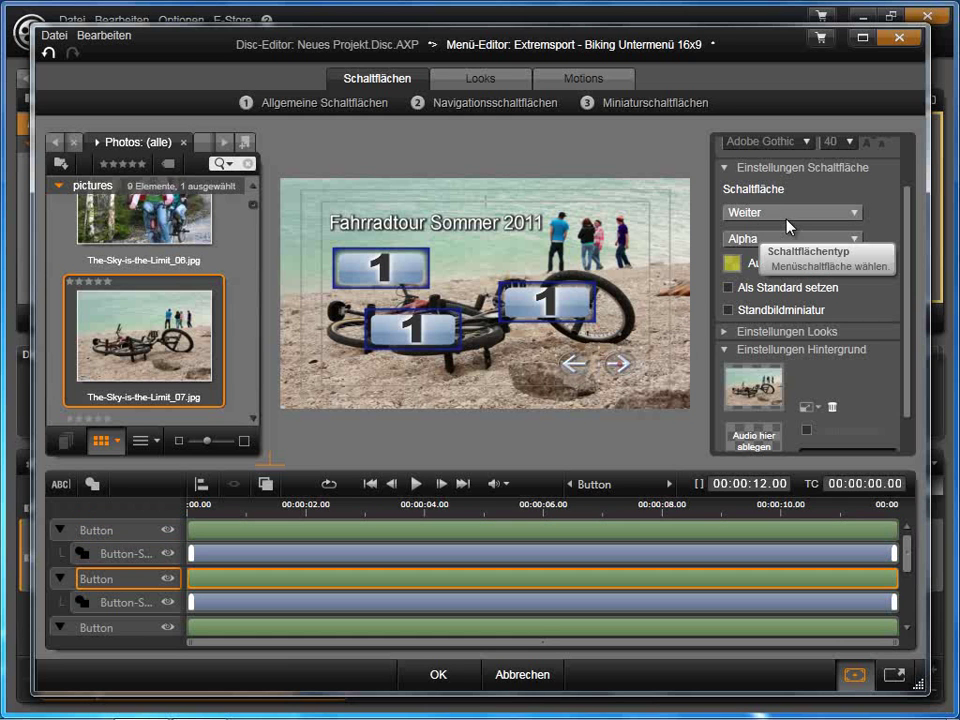
click(576, 368)
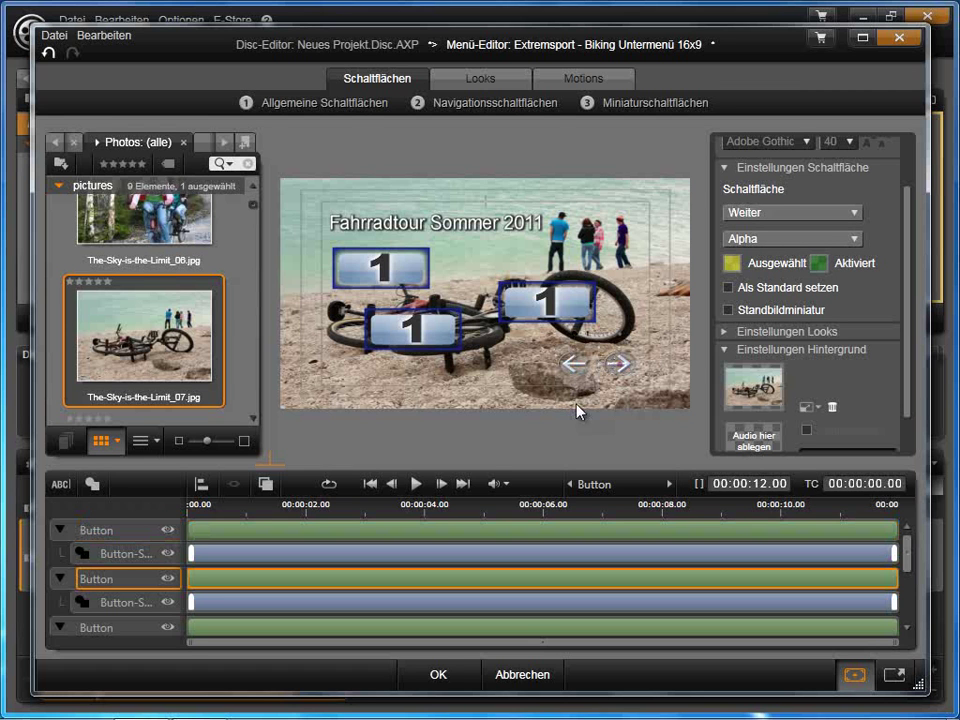
click(477, 373)
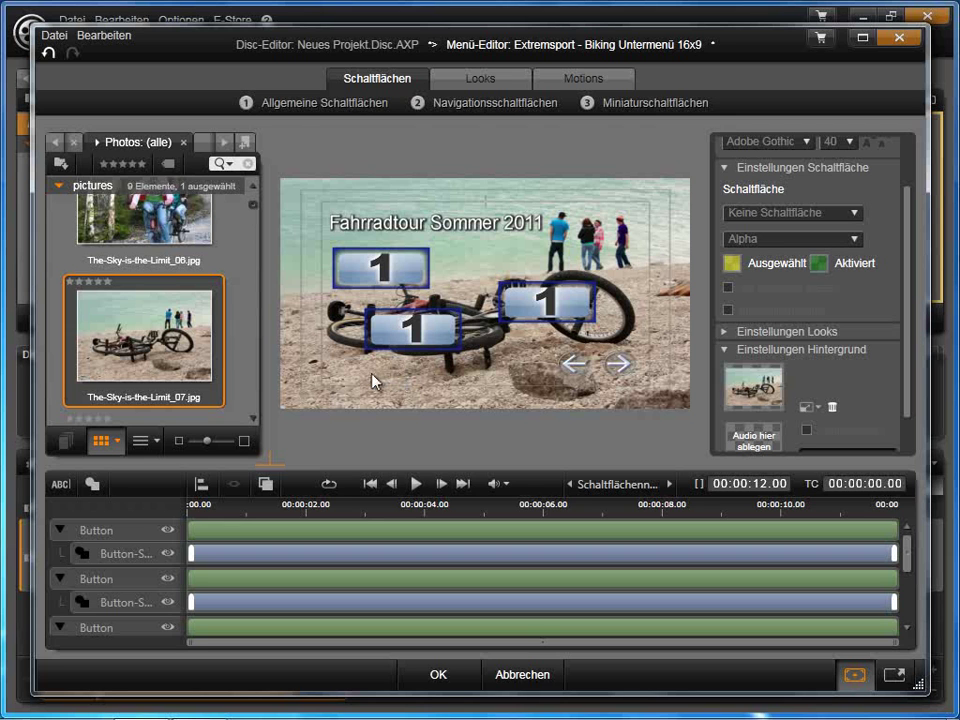
Add the text "Hauptmenü" below the lower-left thumbnail button, level with the navigation arrows
click(61, 487)
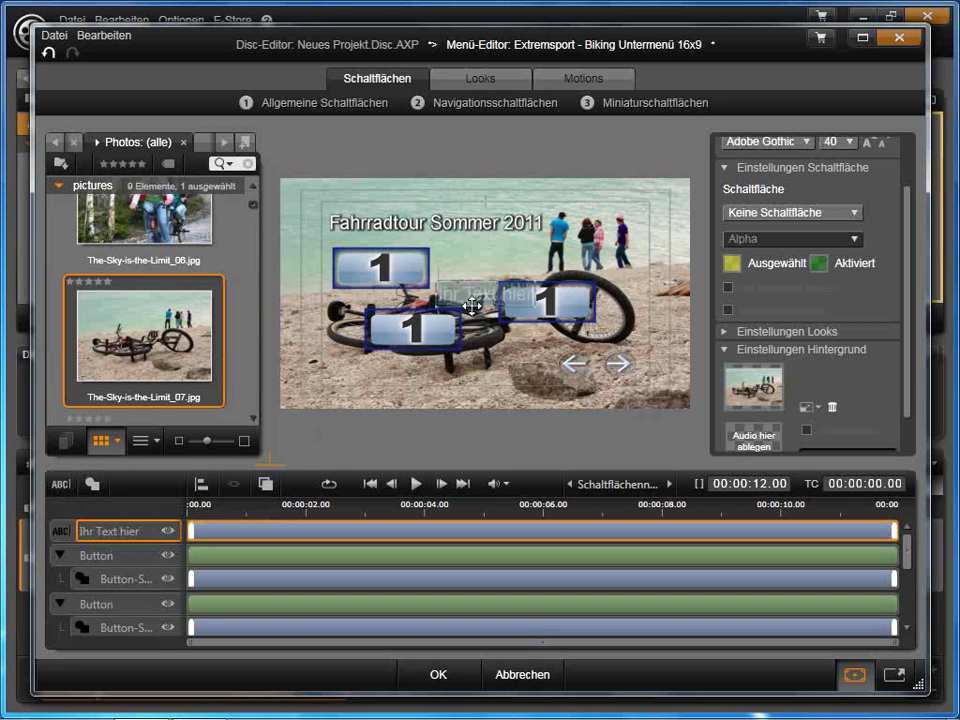
drag(461, 338, 356, 383)
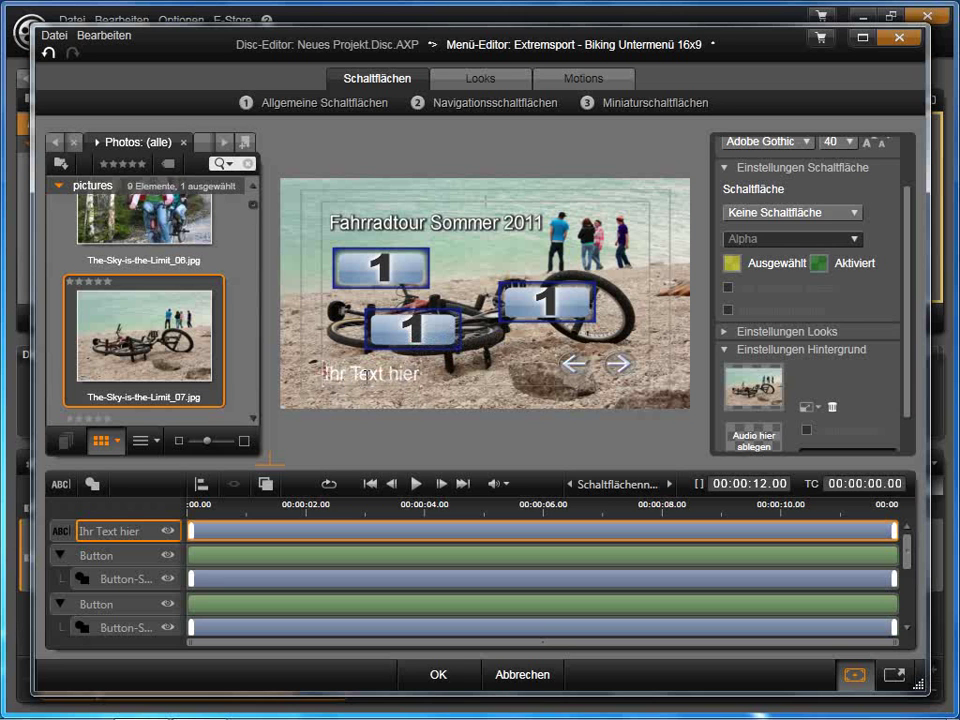
double_click(371, 380)
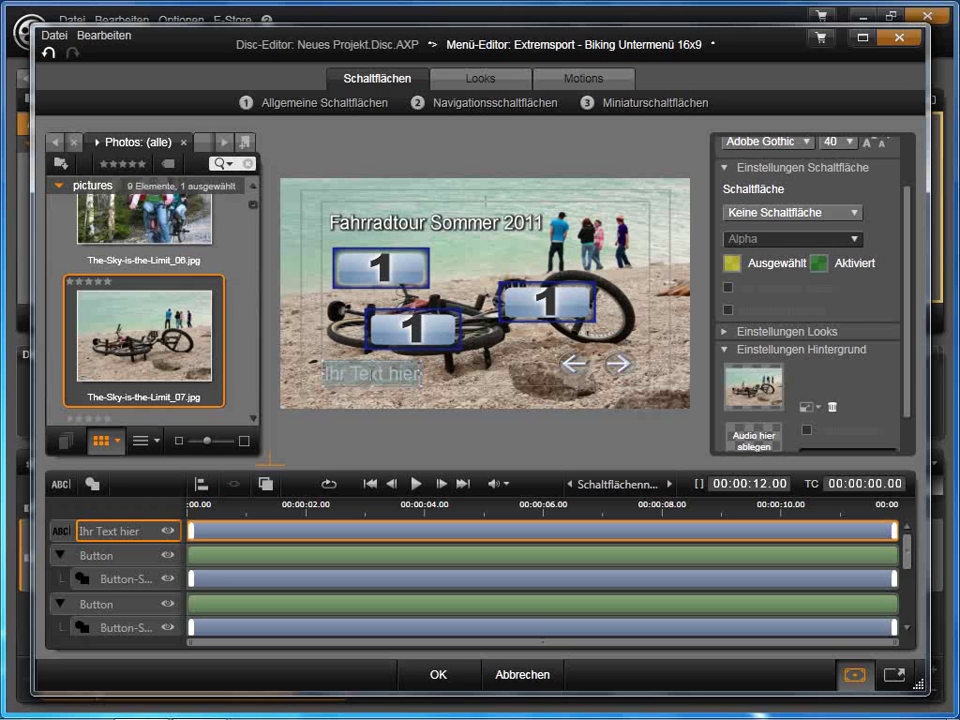
text(Hau)
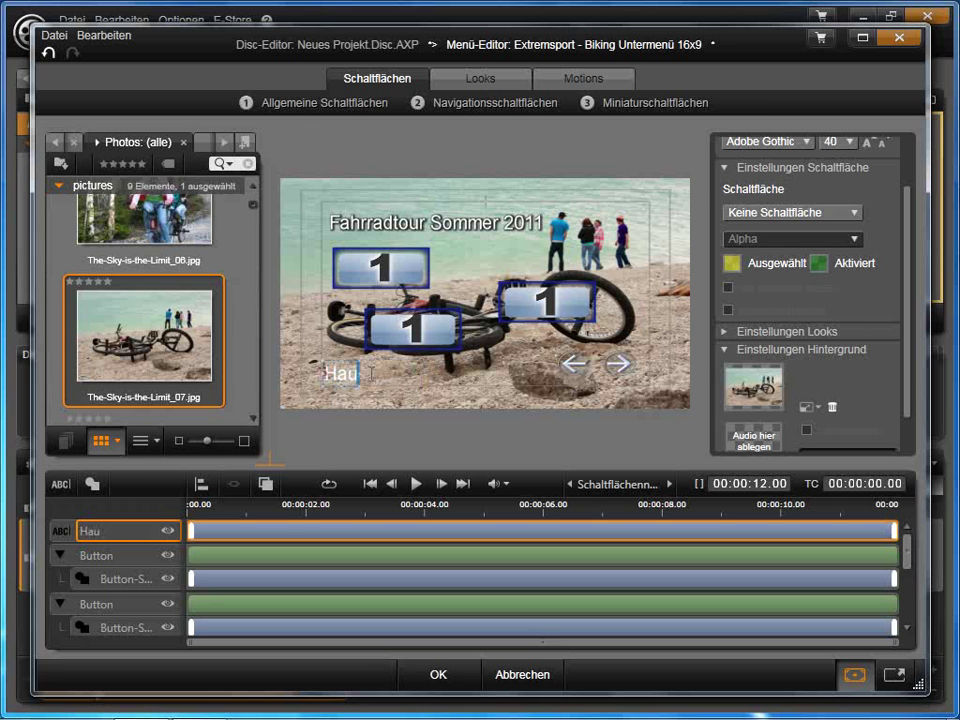
text(ptmenü)
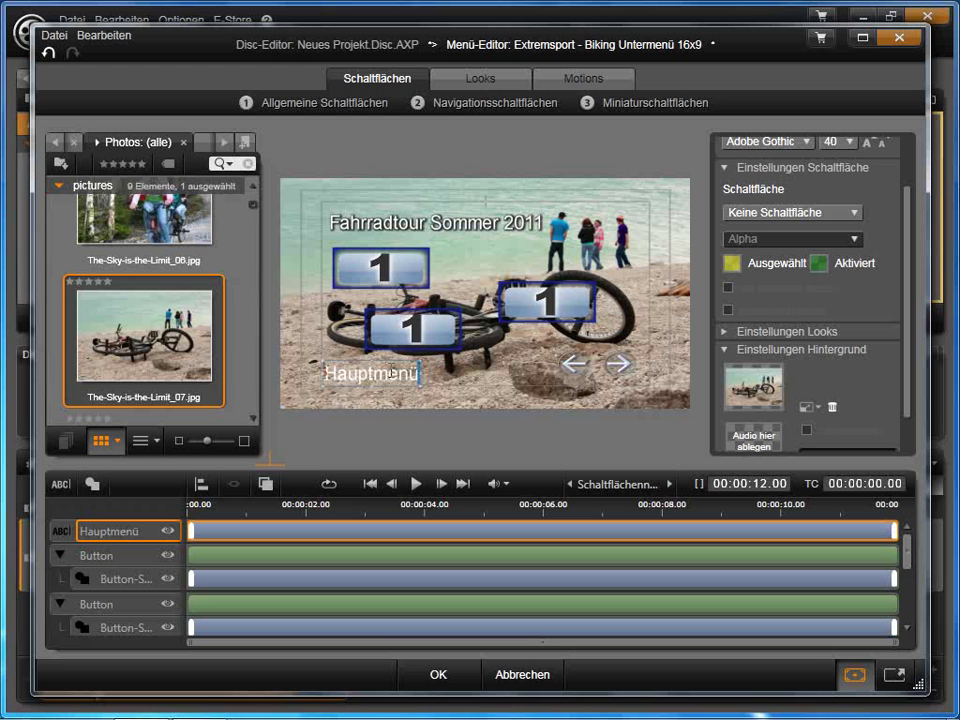
click(298, 282)
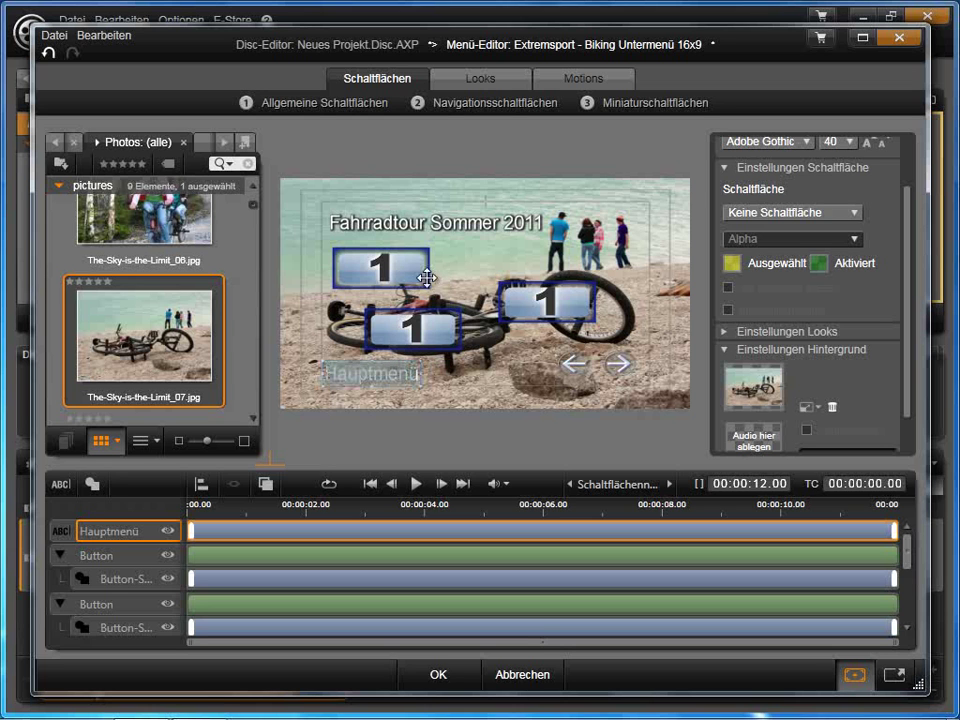
Try the standard look number 22 with multiple contours on the "Hauptmenü" text
click(490, 84)
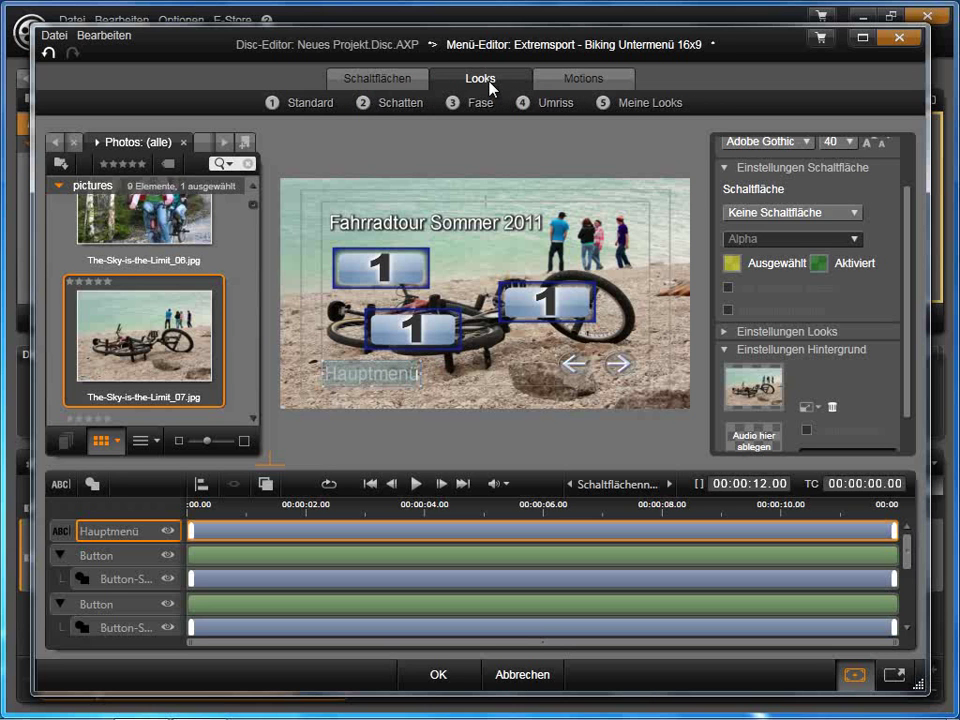
click(388, 103)
click(196, 156)
click(310, 103)
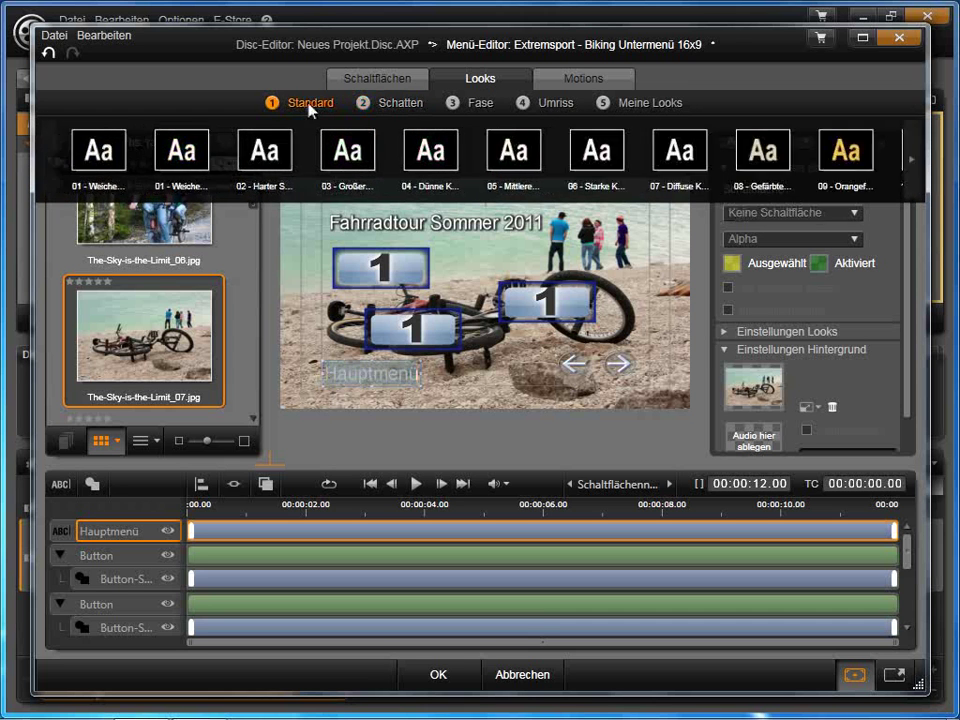
drag(903, 172, 907, 172)
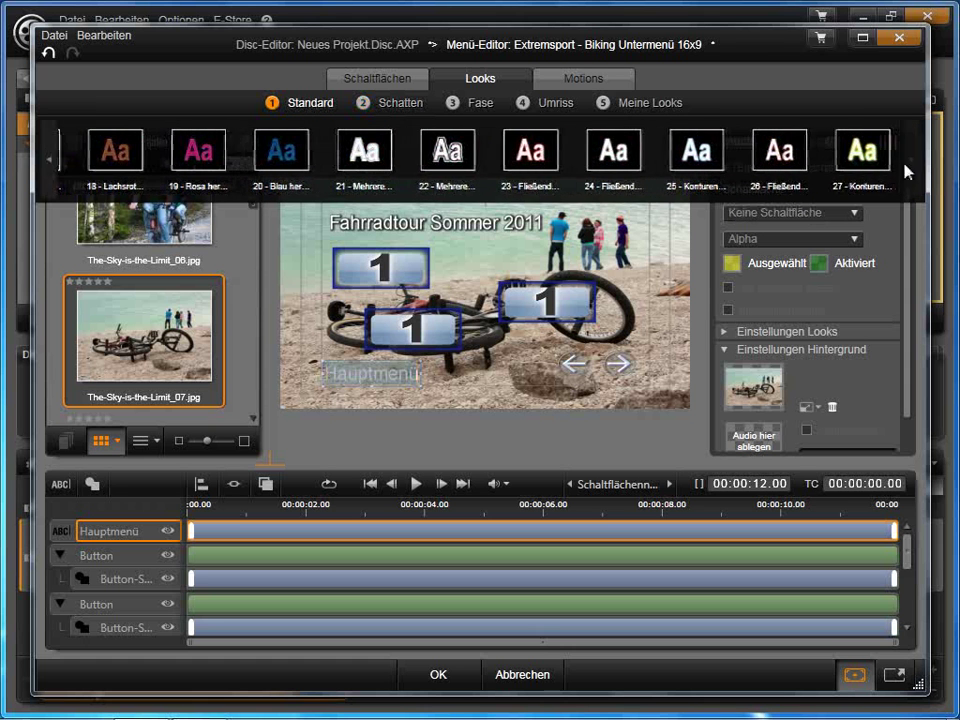
click(446, 150)
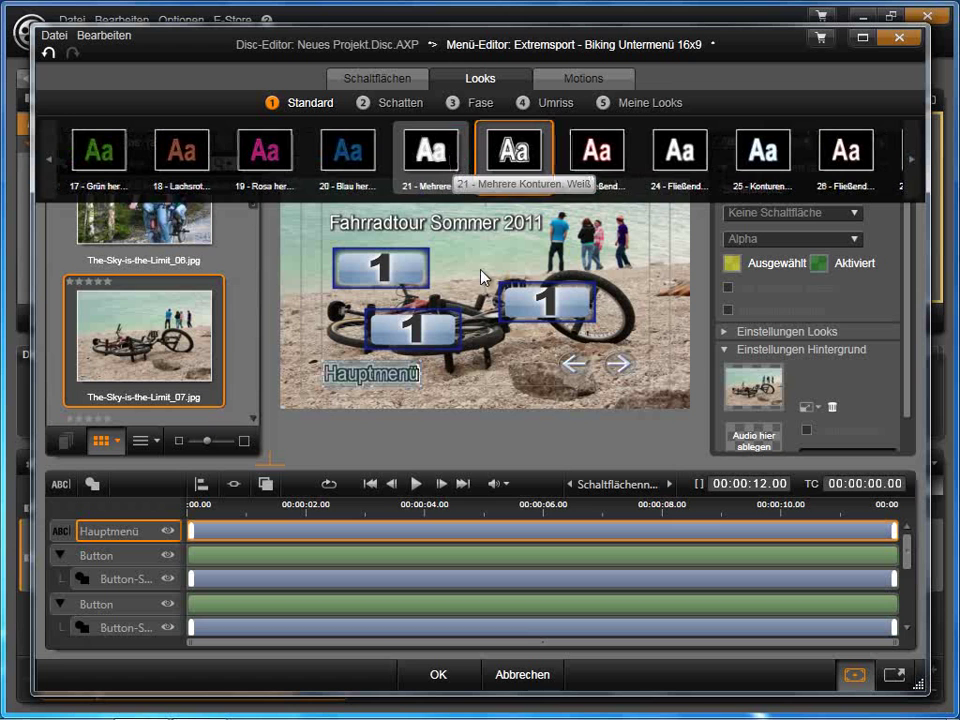
click(485, 375)
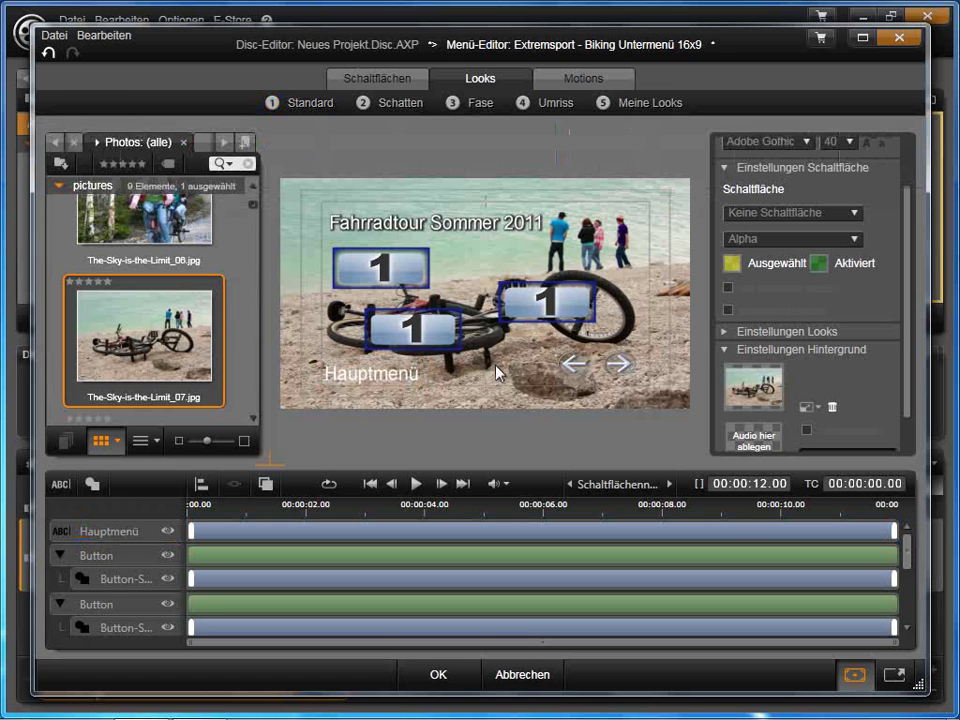
Make the "Hauptmenü" text a Stammverzeichnis button and move the right-hand thumbnail button slightly up and to the left
click(362, 374)
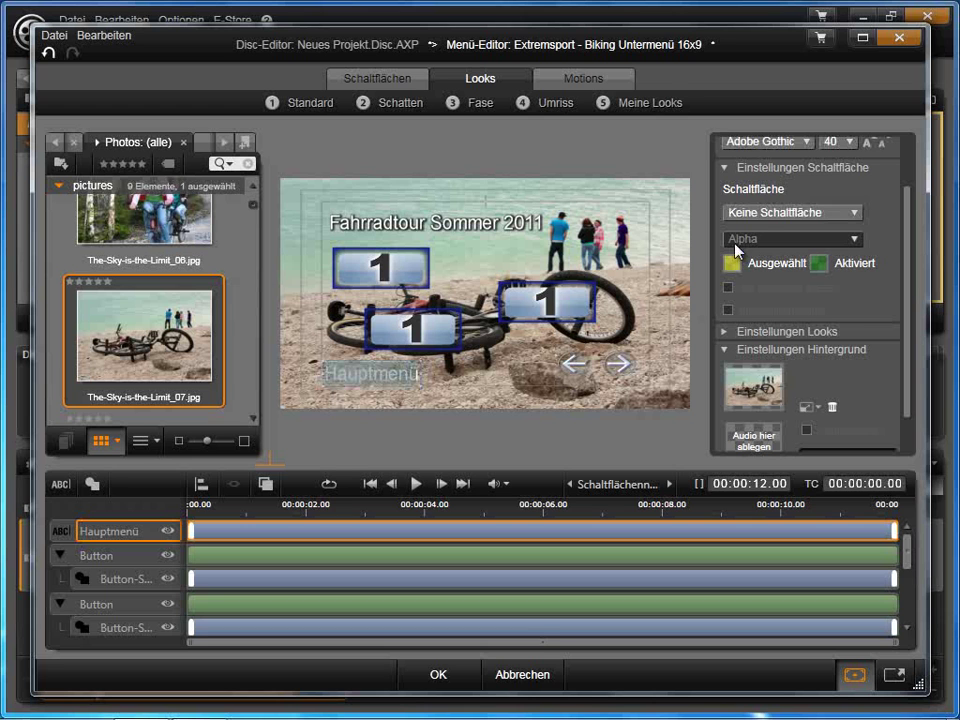
click(793, 215)
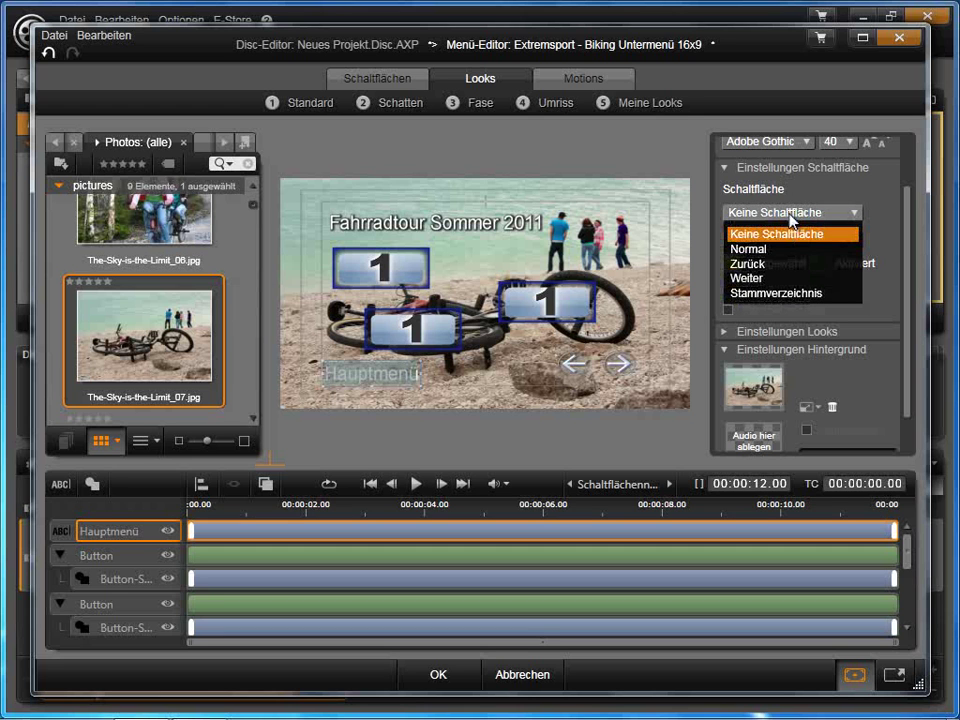
click(777, 293)
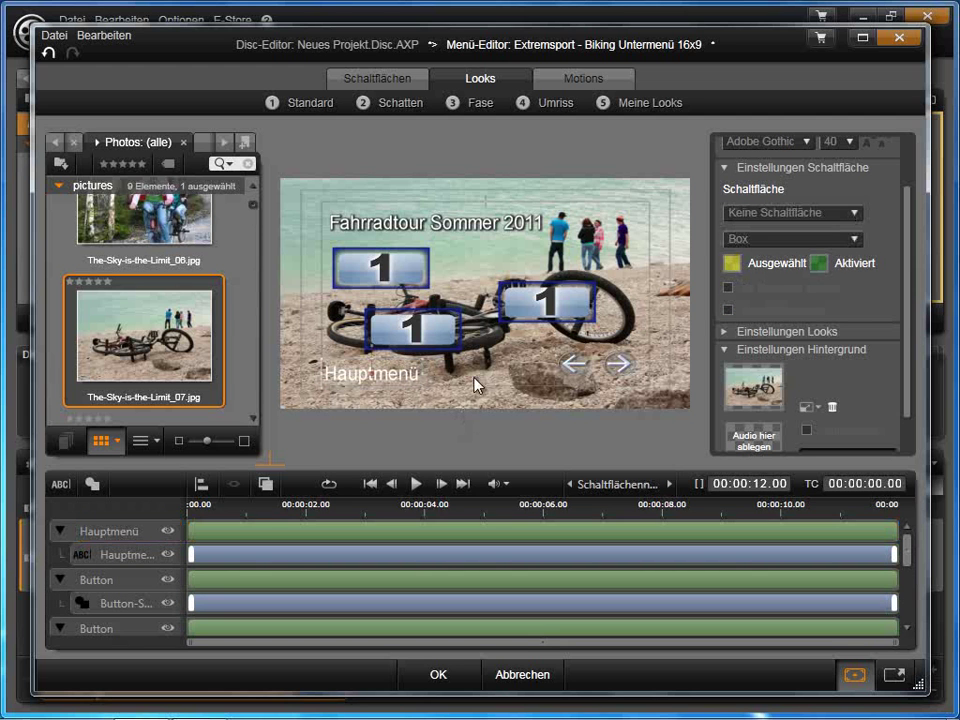
click(530, 298)
drag(530, 298, 509, 270)
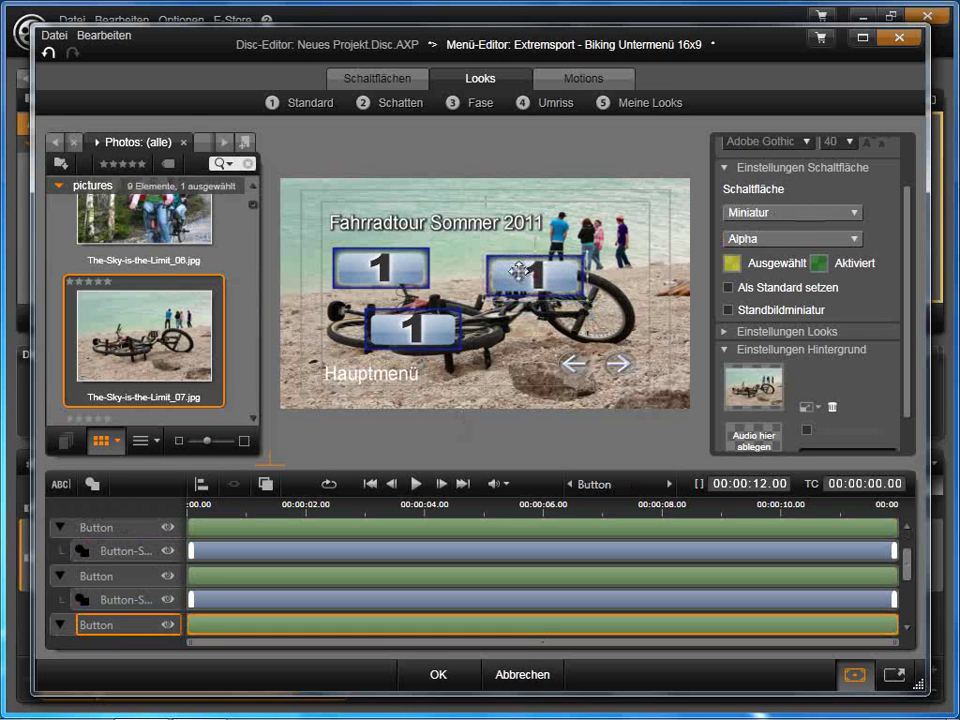
Try adding the round orange Extremsport button from the general buttons below the right-hand thumbnail button
click(387, 79)
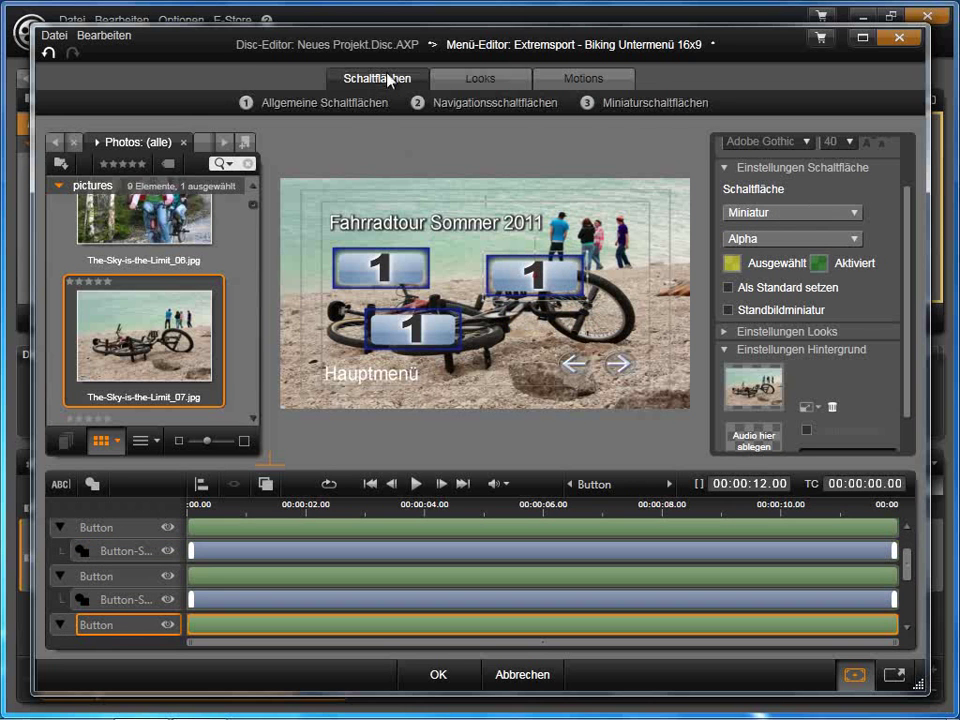
click(342, 108)
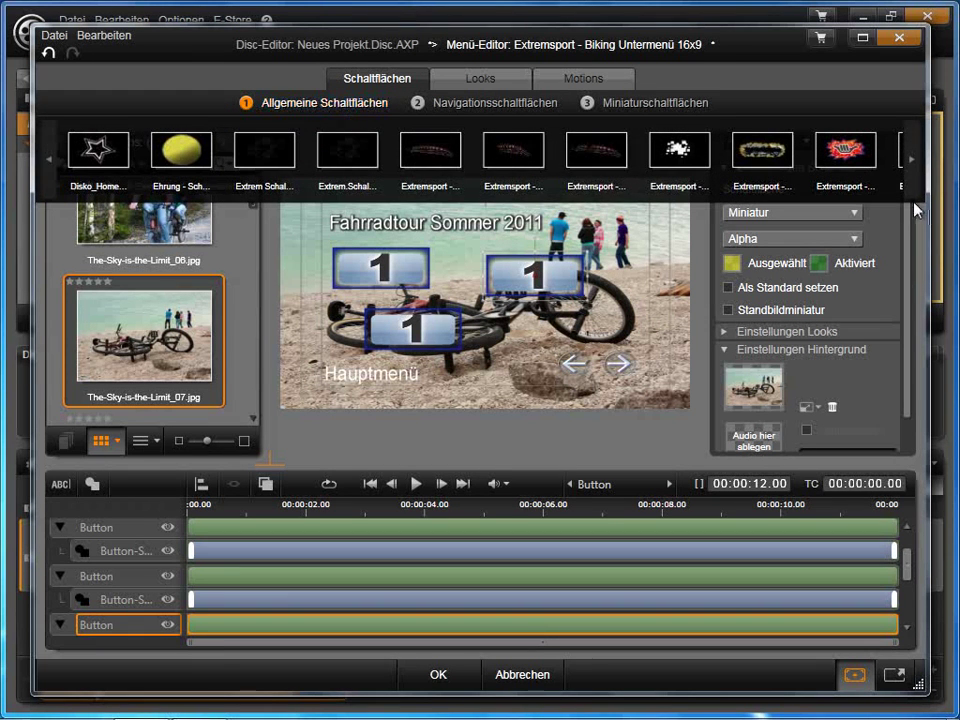
click(914, 160)
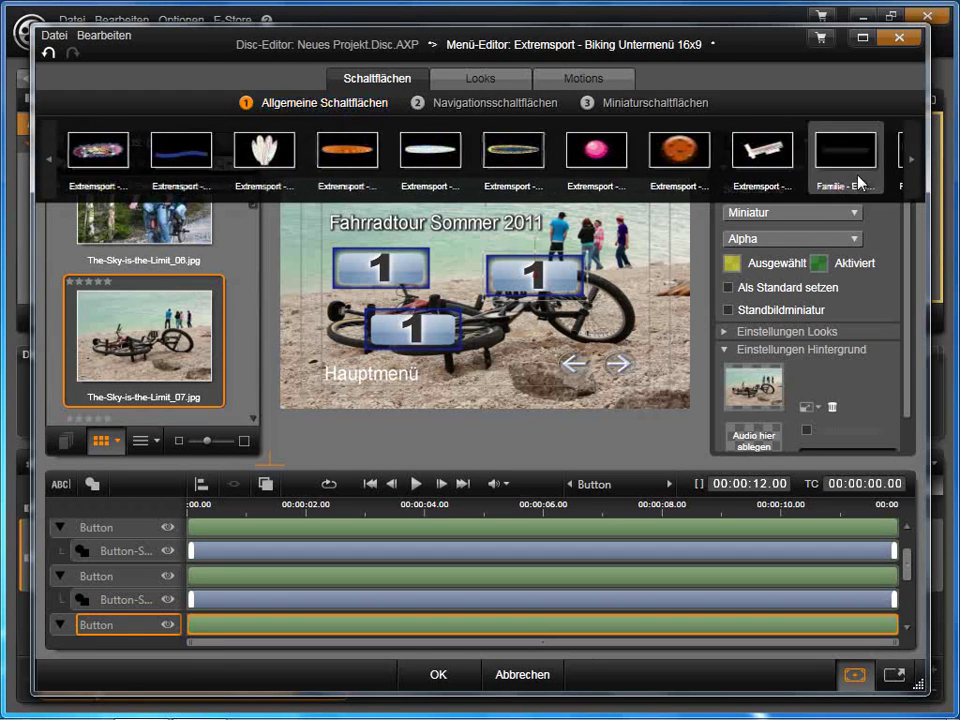
drag(680, 152, 522, 338)
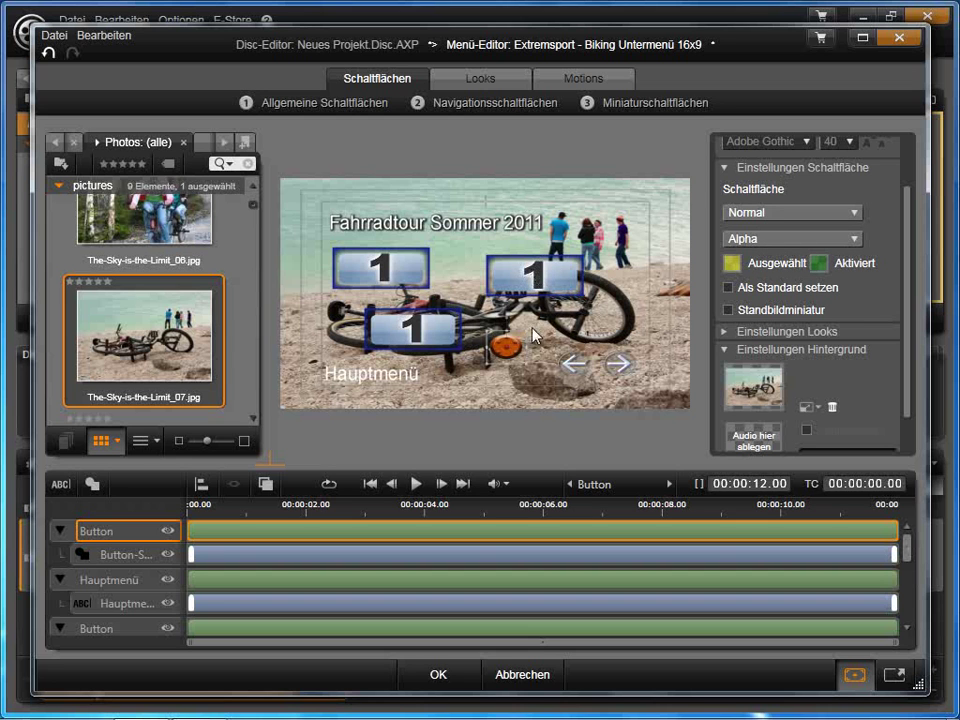
click(498, 383)
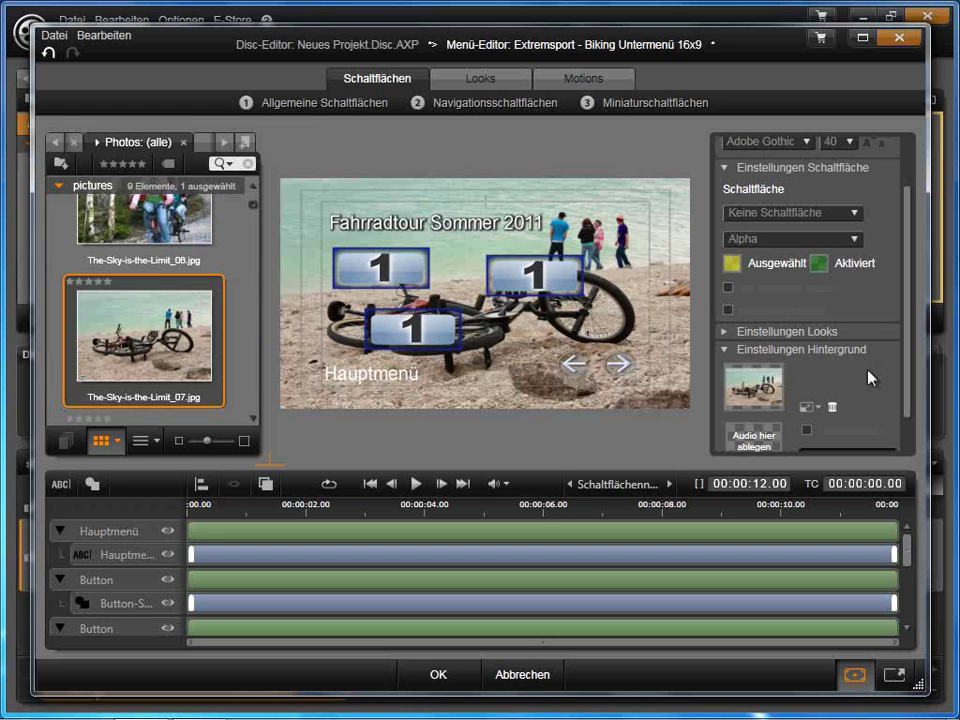
Assign the audio file bv22a_21_cool_shoes!_-_cut_2.wav as the menu's background music and apply the menu changes
drag(909, 321, 910, 357)
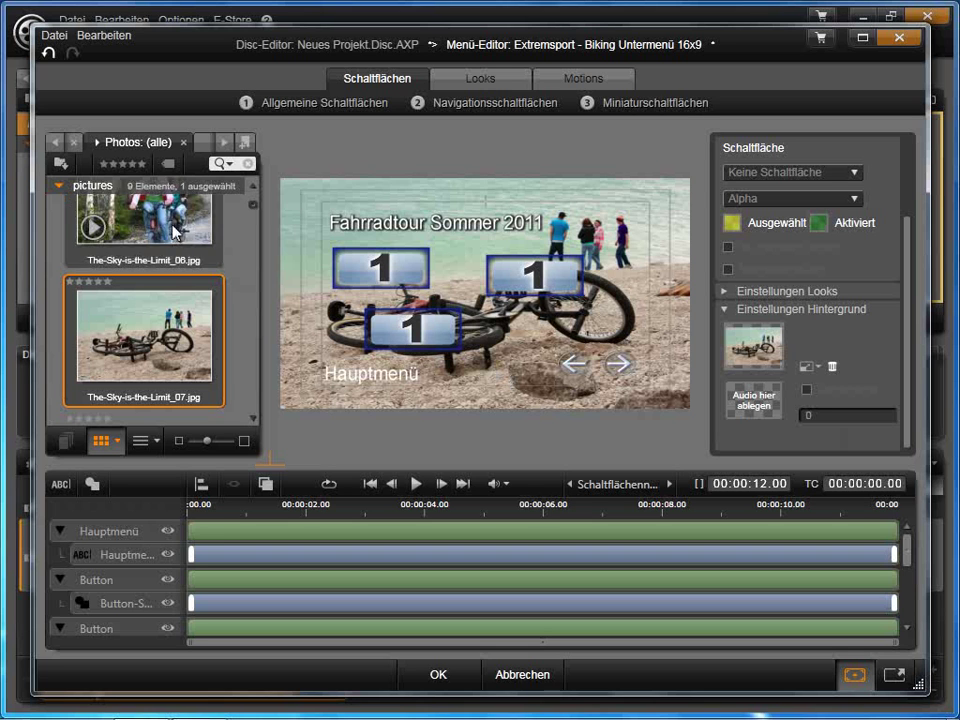
click(140, 142)
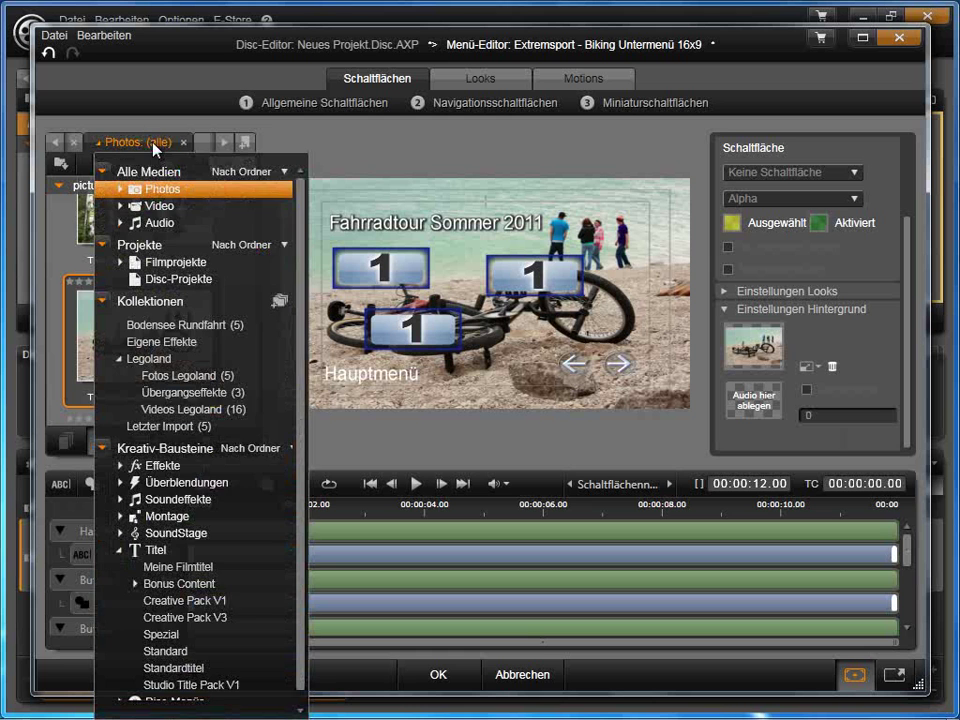
click(155, 221)
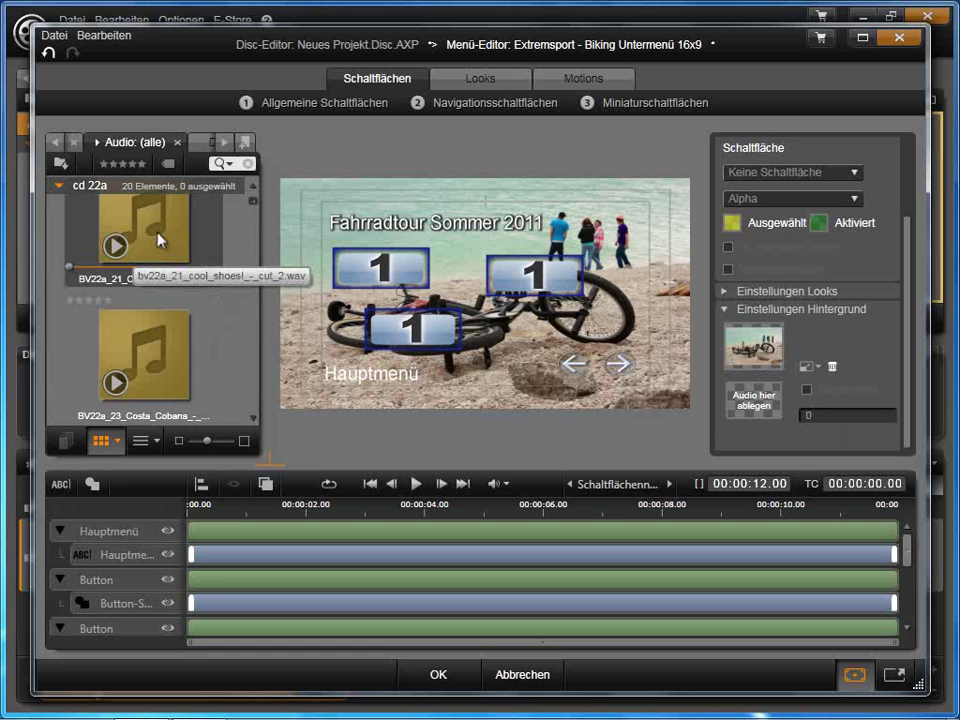
drag(158, 238, 760, 432)
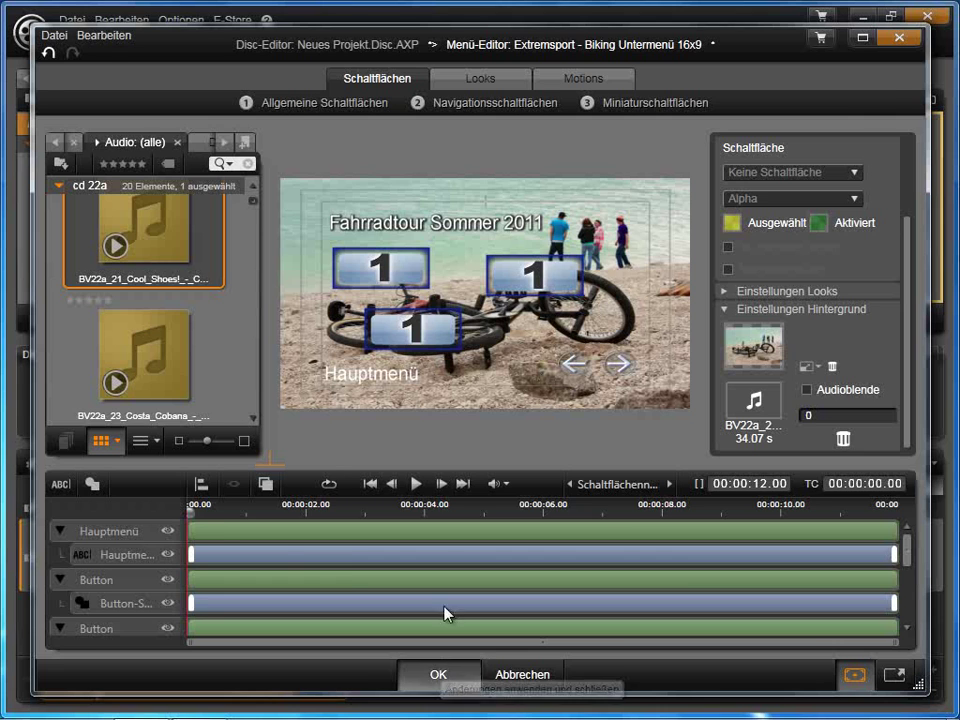
click(440, 668)
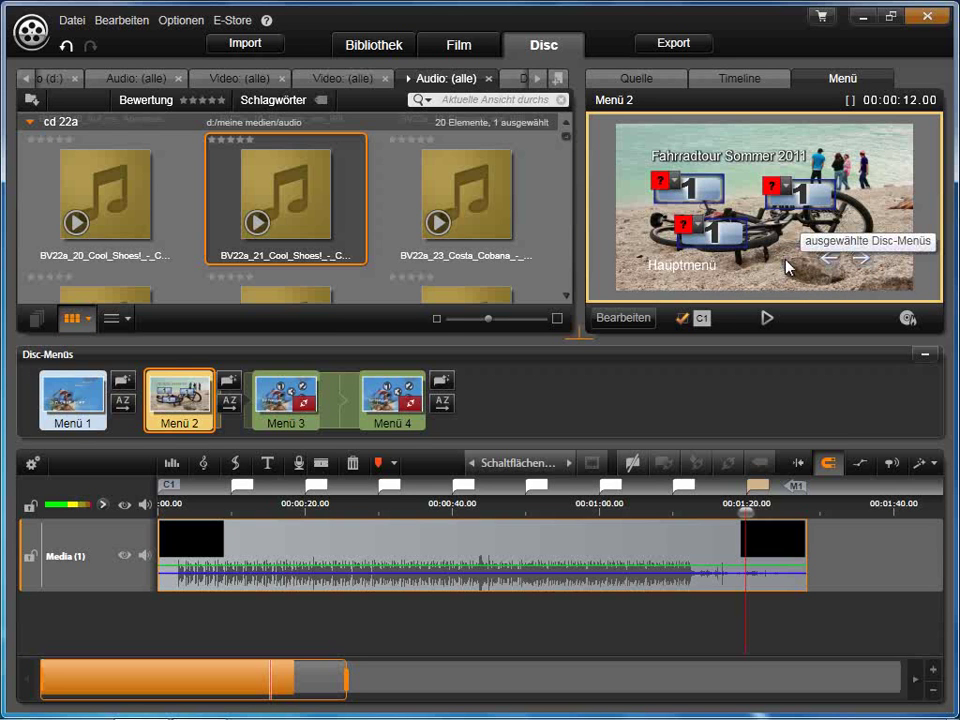
Reopen Menü 2 in the menu editor
click(636, 320)
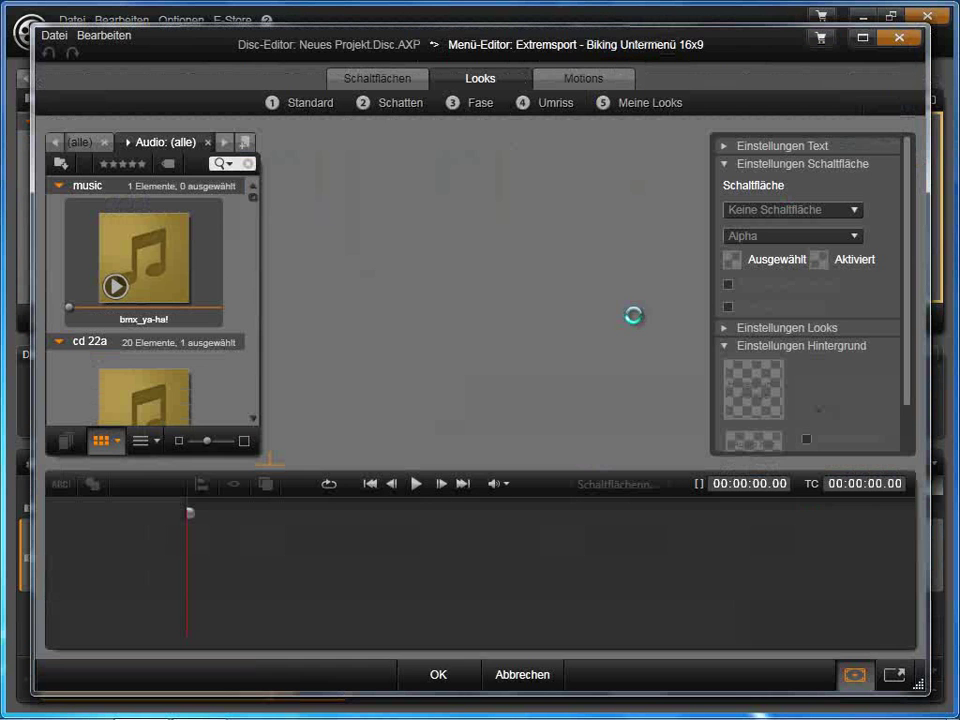